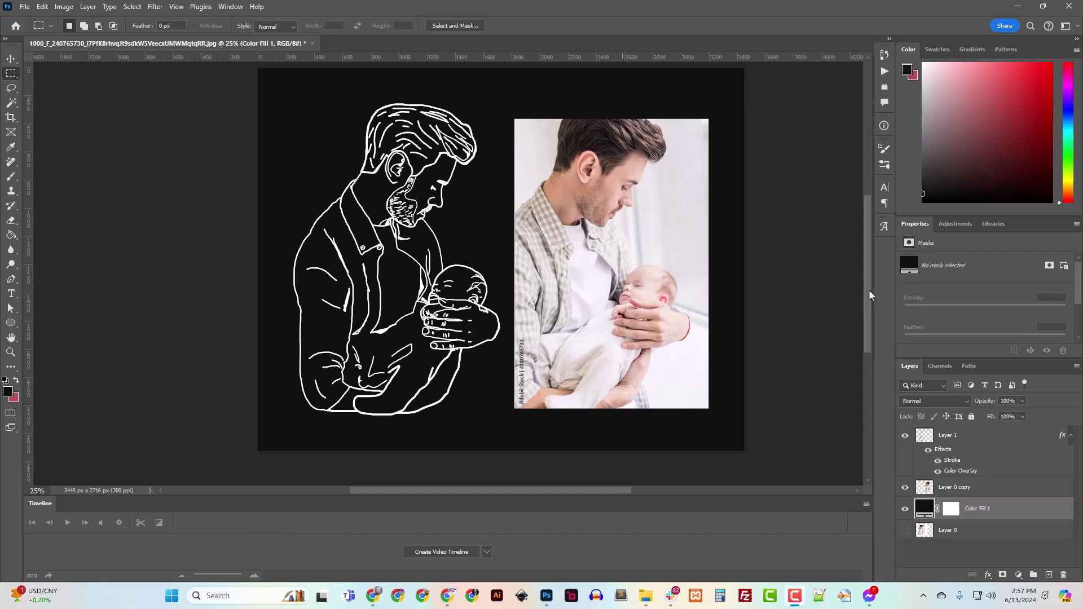
- Zoom in, show Layer 0, and hide Layer 0 copy and the black Color Fill 1
scroll(866, 276, "up", 2)
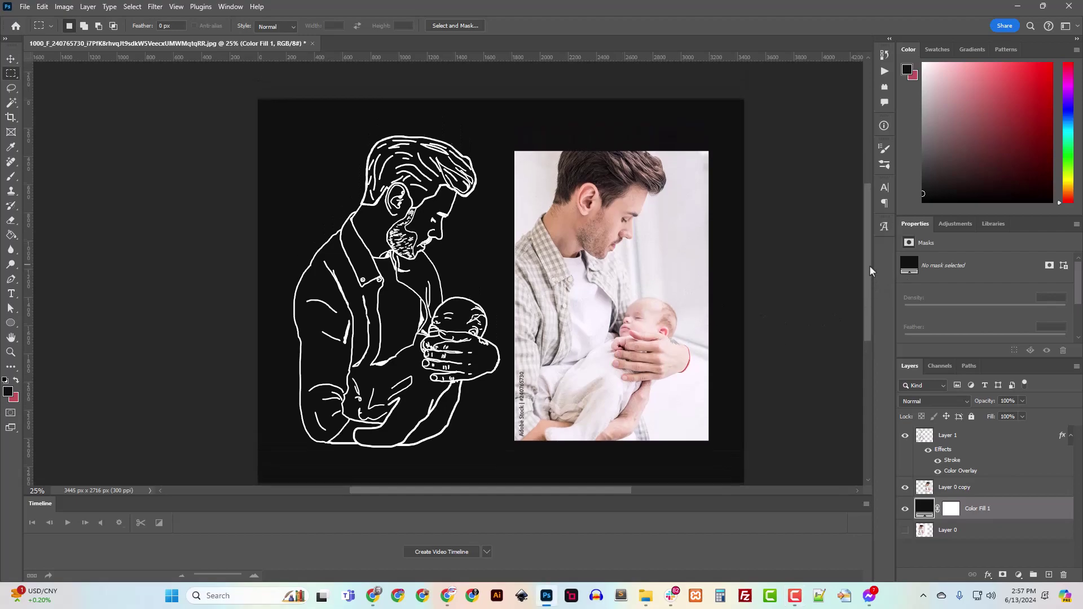
key("ctrl+plus")
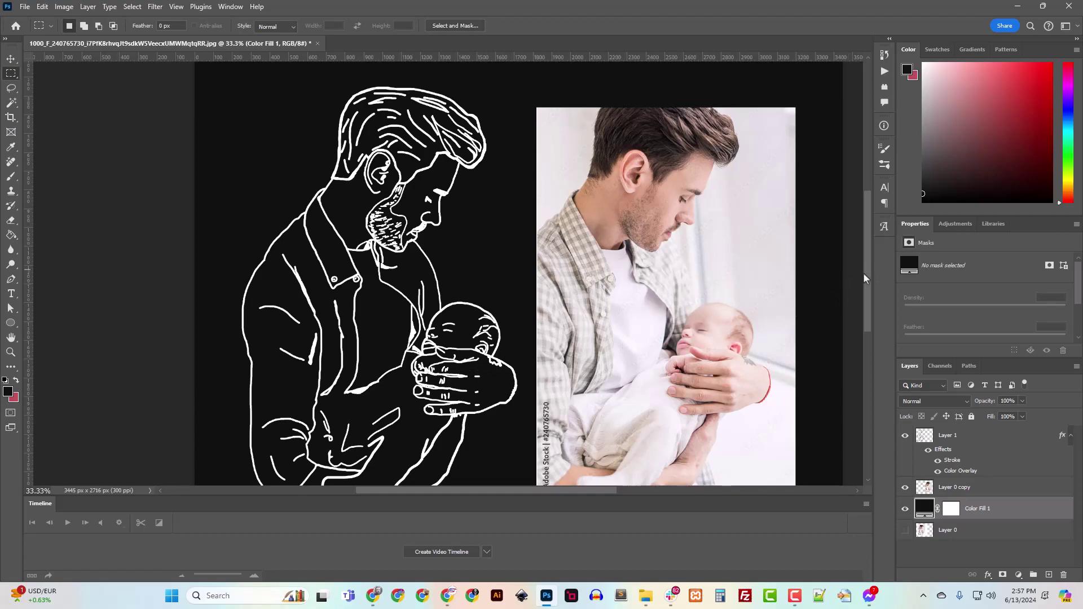
mouse_move(866, 273)
left_mouse_down()
mouse_move(867, 292)
mouse_move(868, 282)
left_mouse_up()
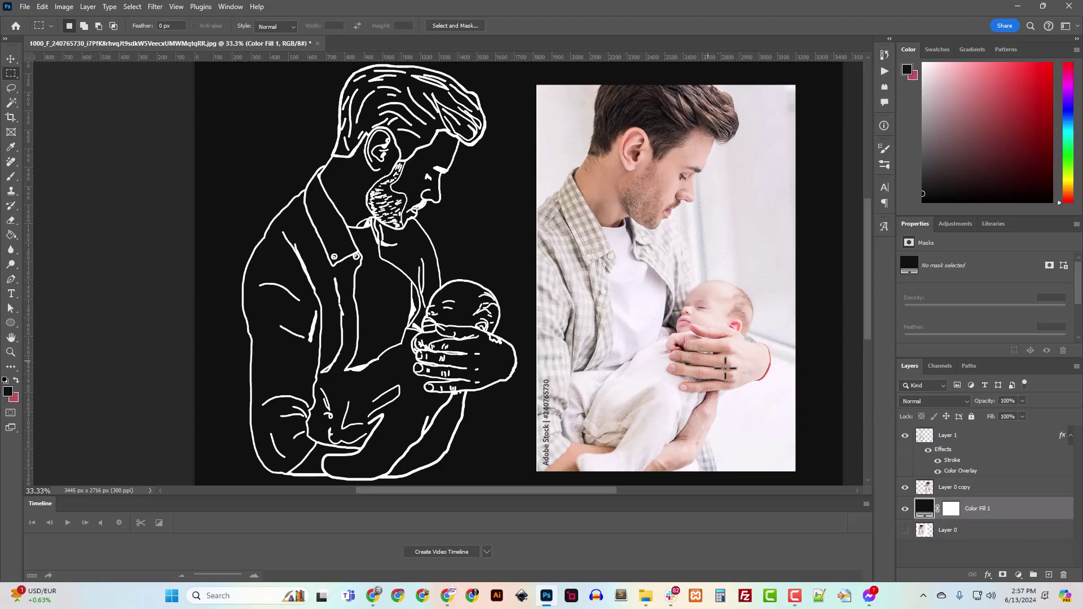
left_click(905, 530)
left_click(904, 488)
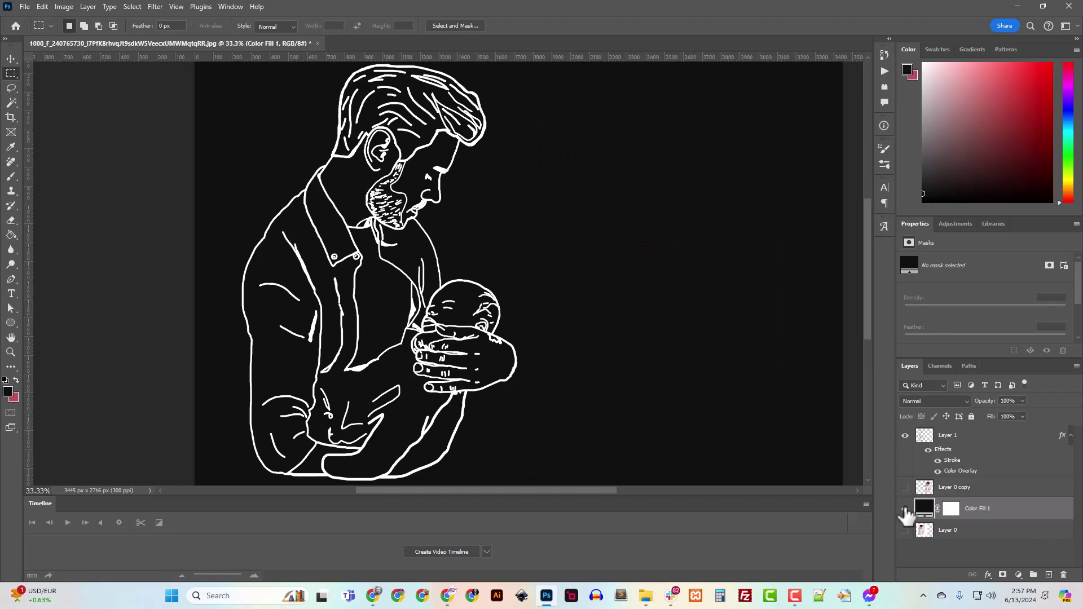
left_click(905, 530)
left_click(906, 509)
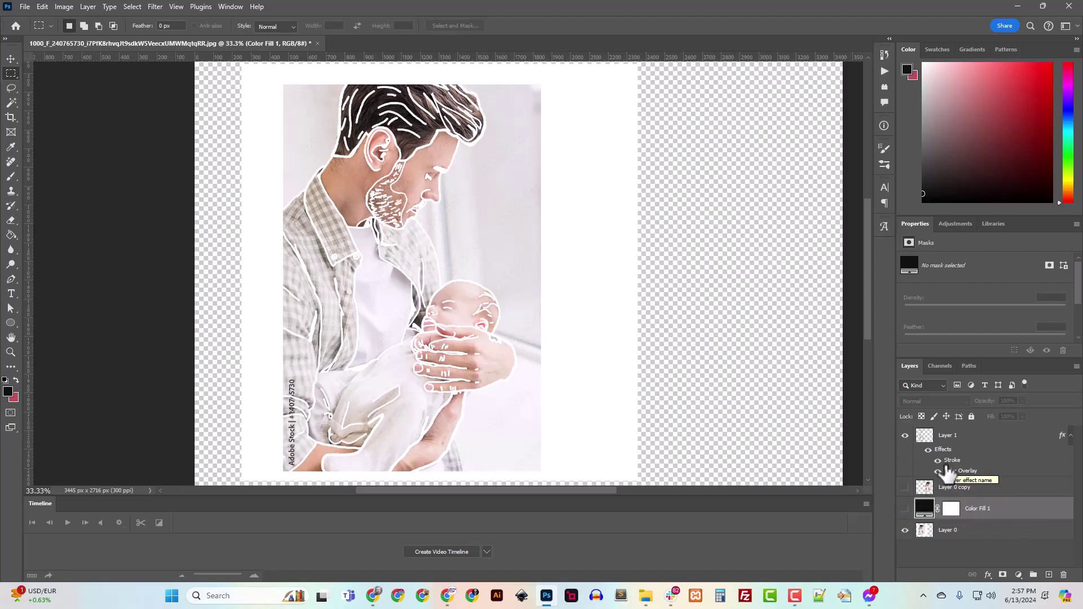
- Turn off Layer 1's Stroke and Color Overlay effects so the line art shows black over the photo
left_click(937, 461)
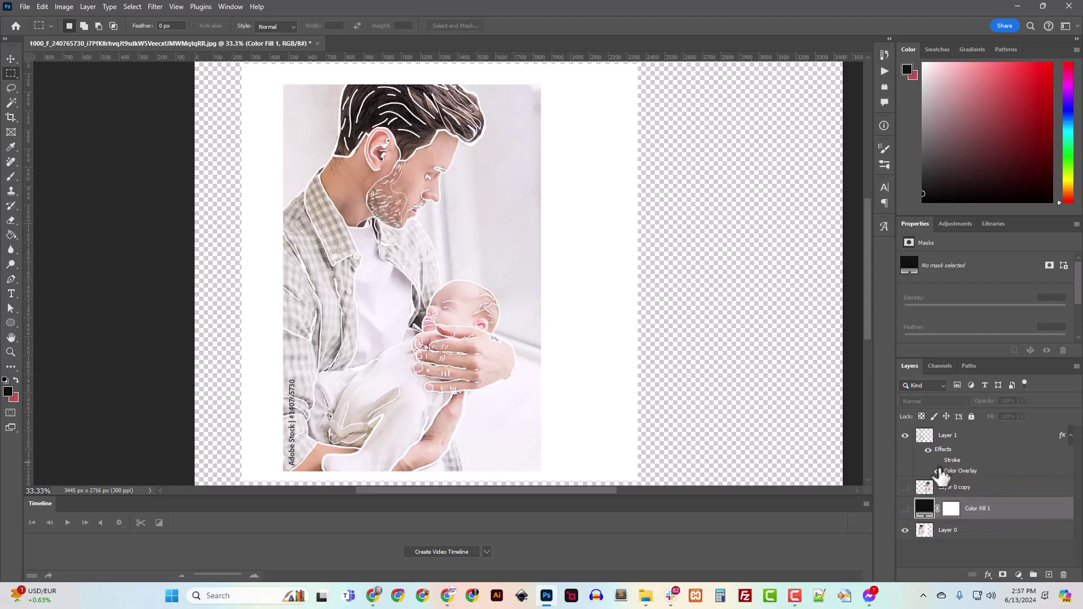
left_click(938, 471)
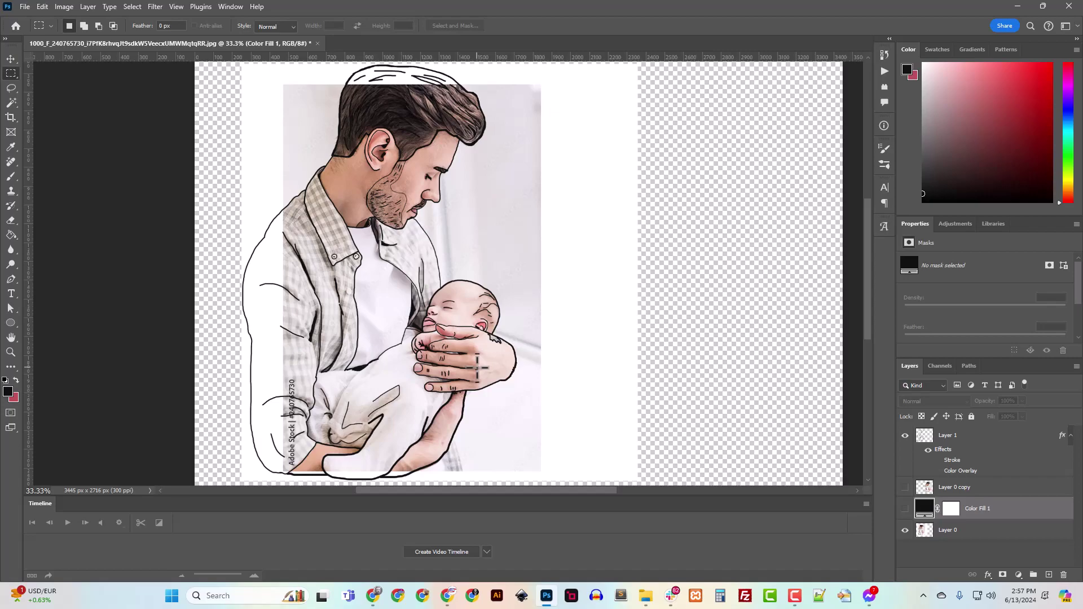
scroll(476, 368, "up", 2)
scroll(494, 162, "up", 5)
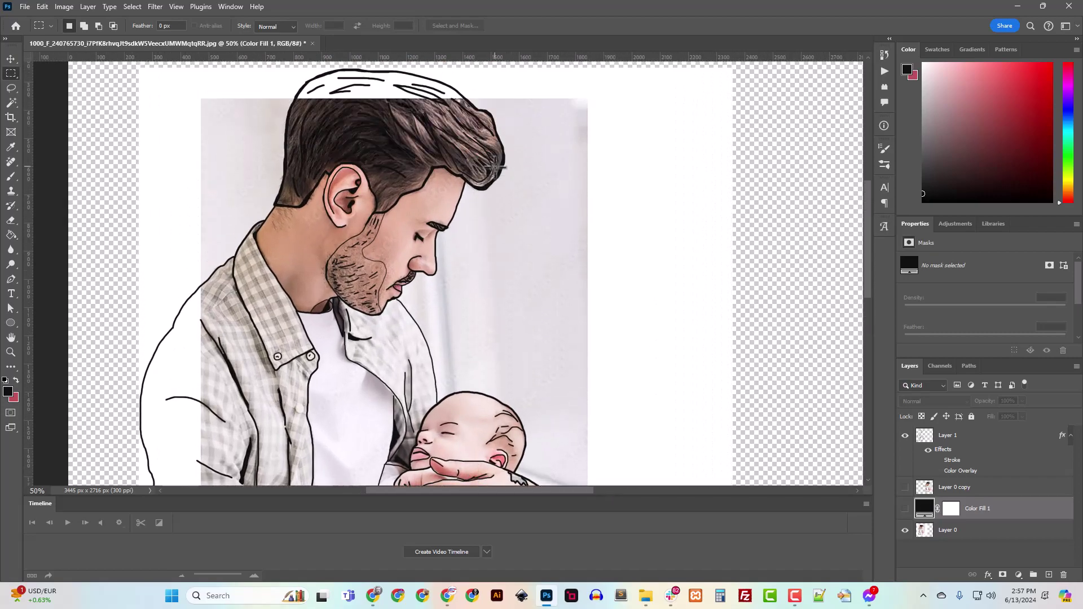
scroll(494, 167, "up", 2)
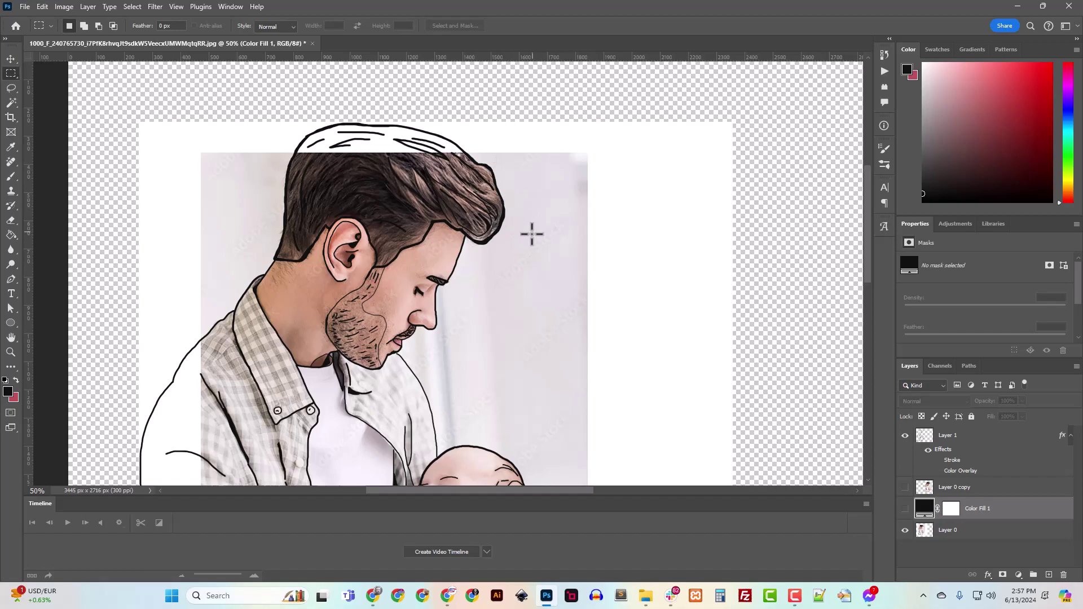
scroll(528, 255, "down", 1)
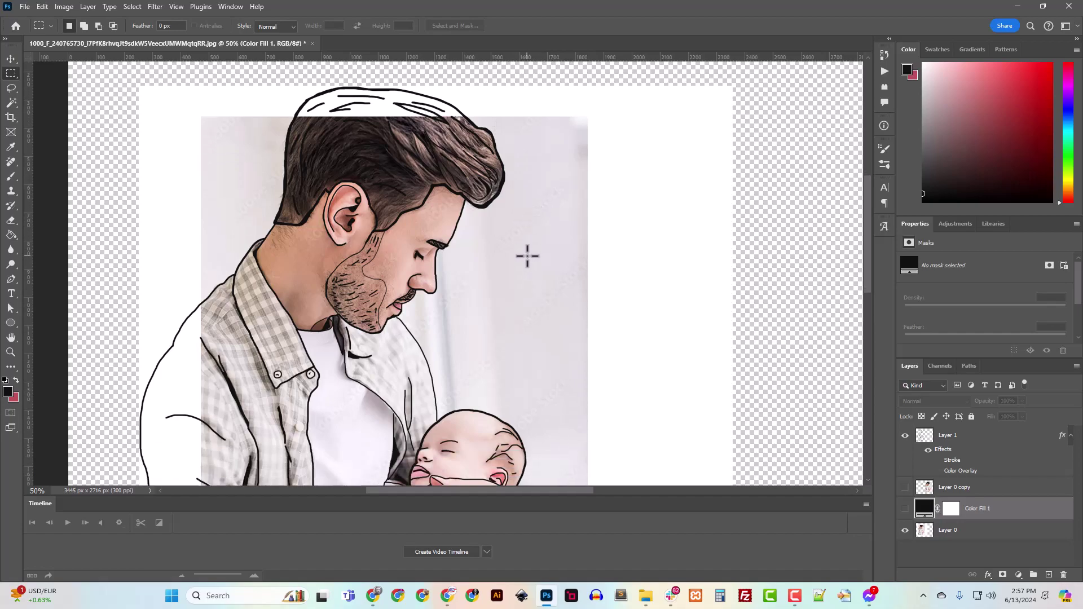
scroll(519, 262, "down", 7)
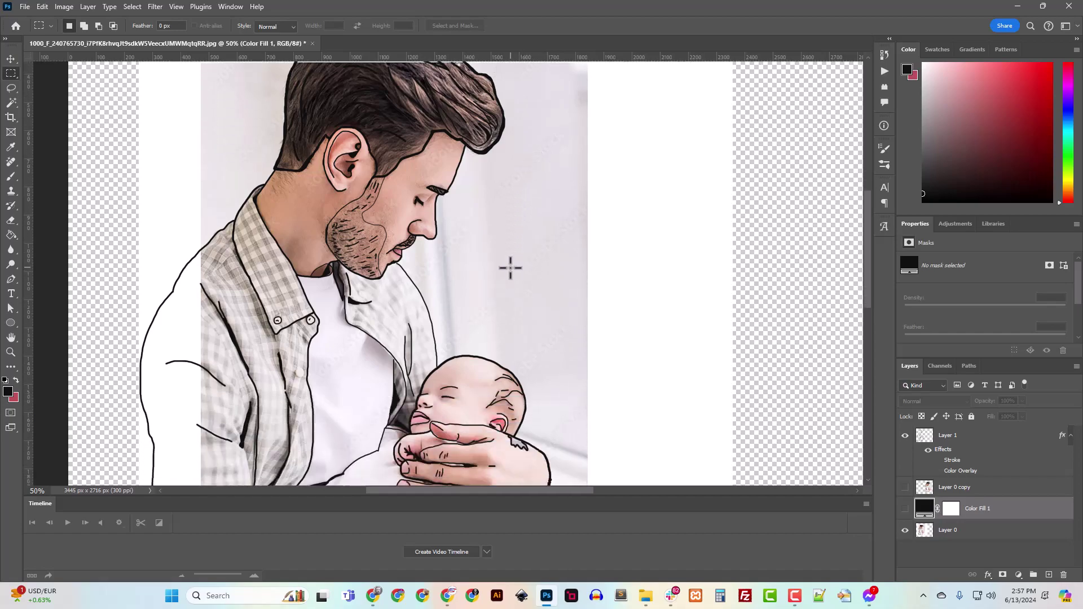
scroll(508, 265, "up", 1)
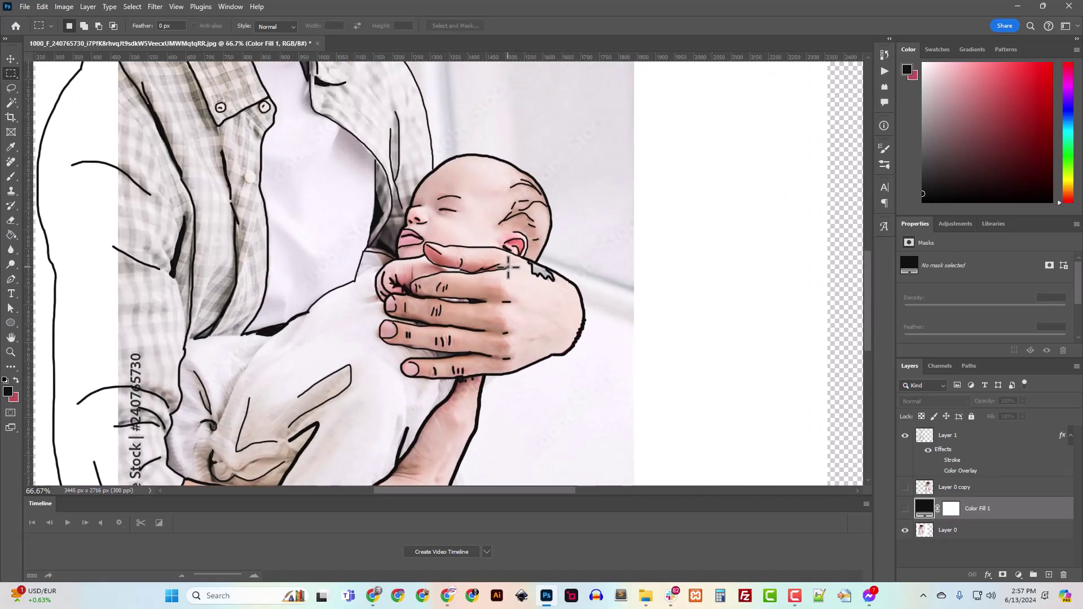
scroll(410, 225, "up", 4)
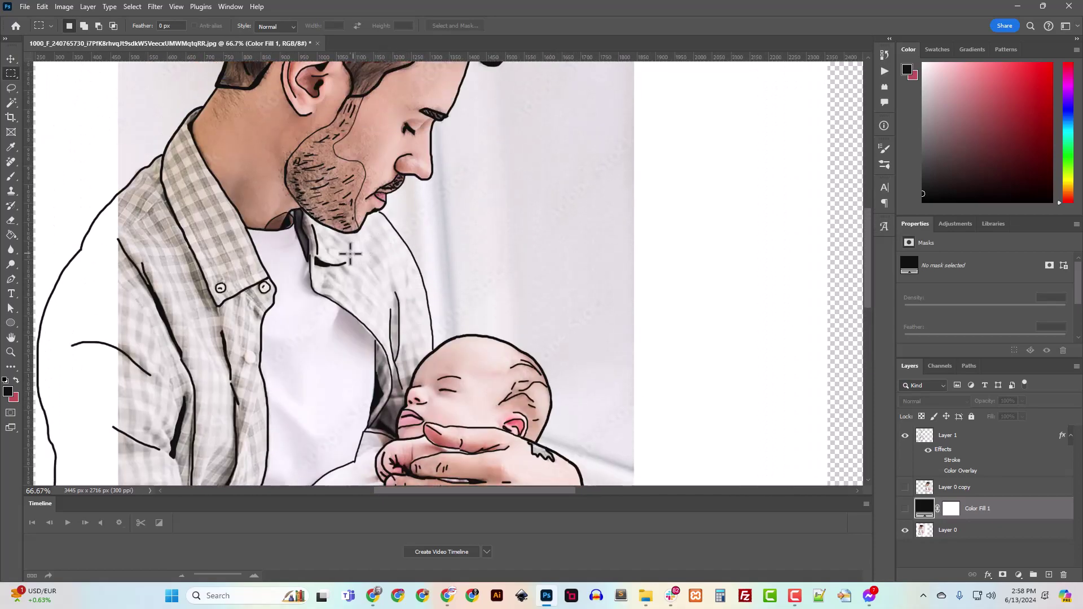
scroll(295, 249, "up", 3)
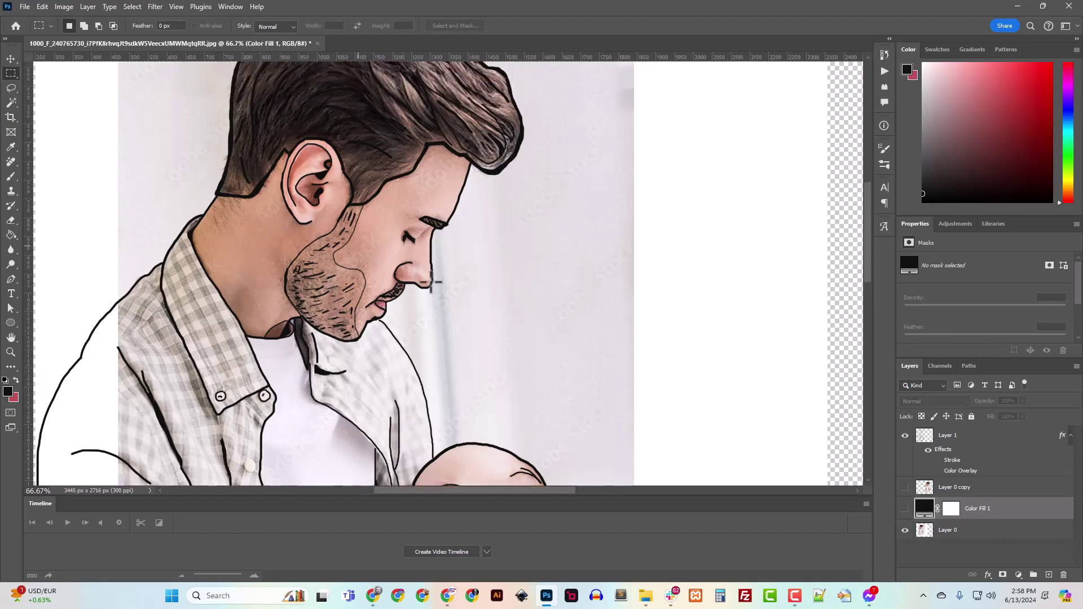
scroll(466, 285, "up", 2)
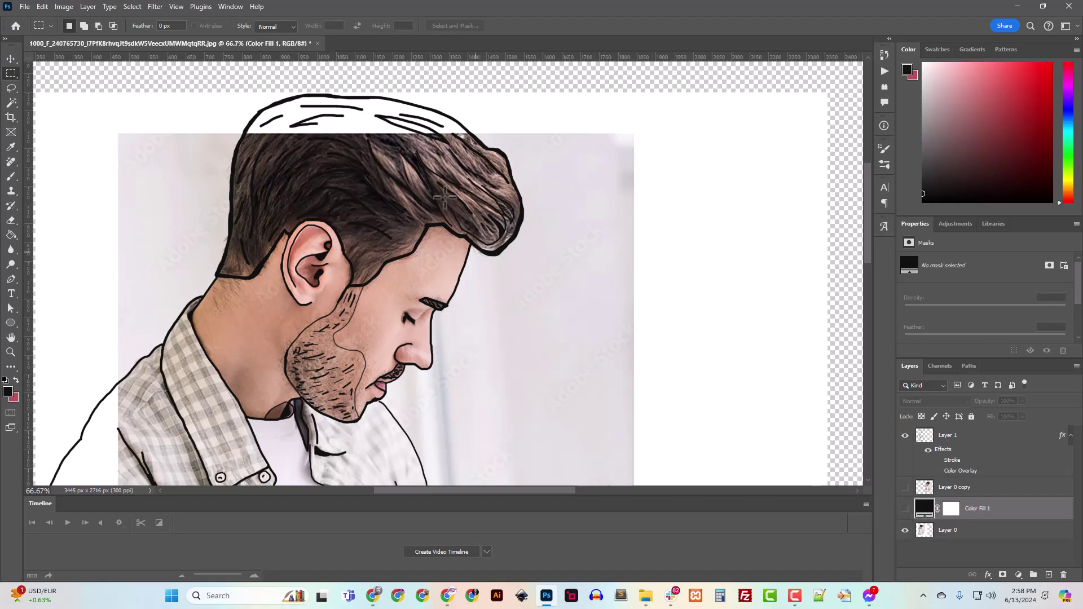
scroll(494, 289, "down", 1)
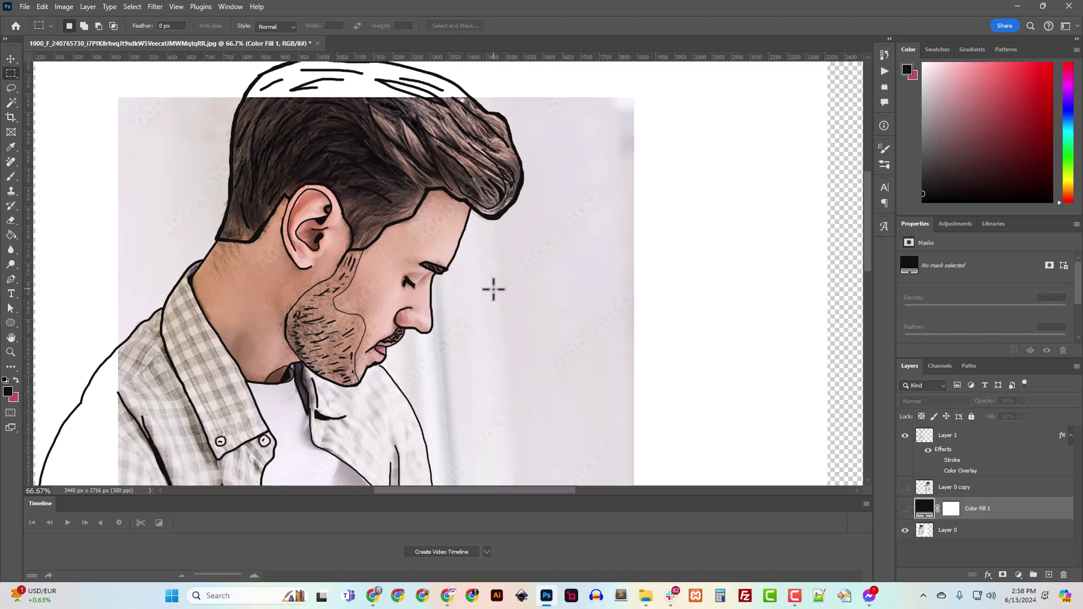
scroll(463, 259, "down", 1)
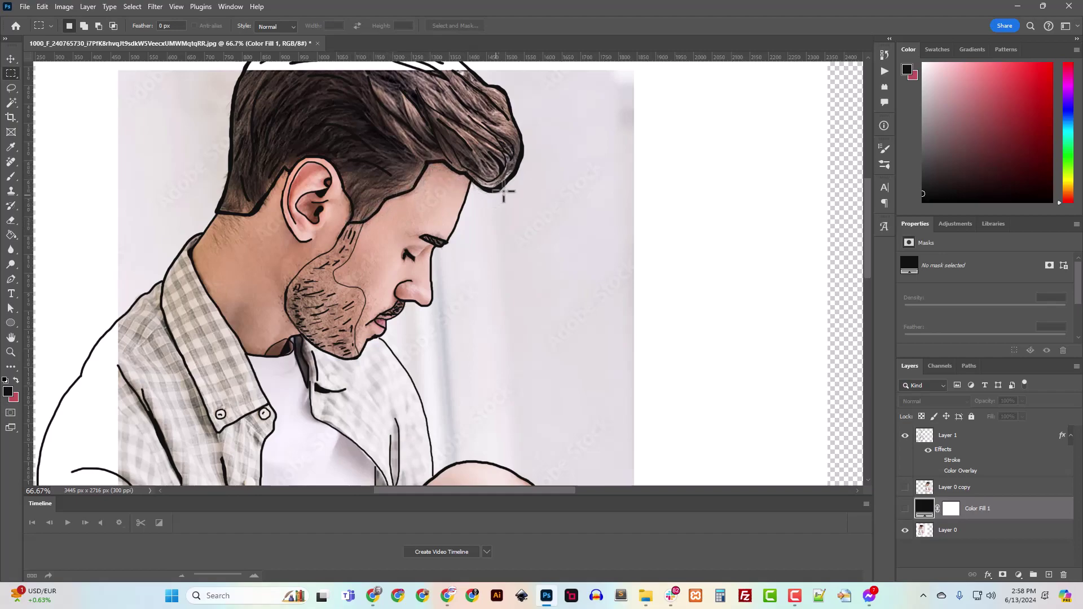
scroll(539, 288, "up", 1)
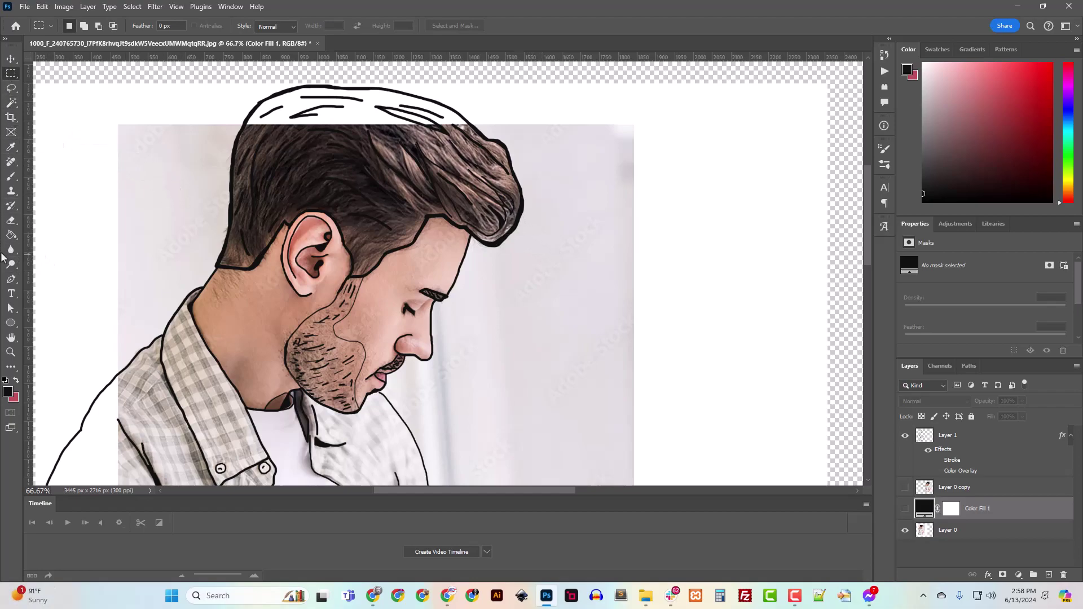
- Pick the Brush tool and add a new empty Layer 2 above the line-art layer
left_click(11, 177)
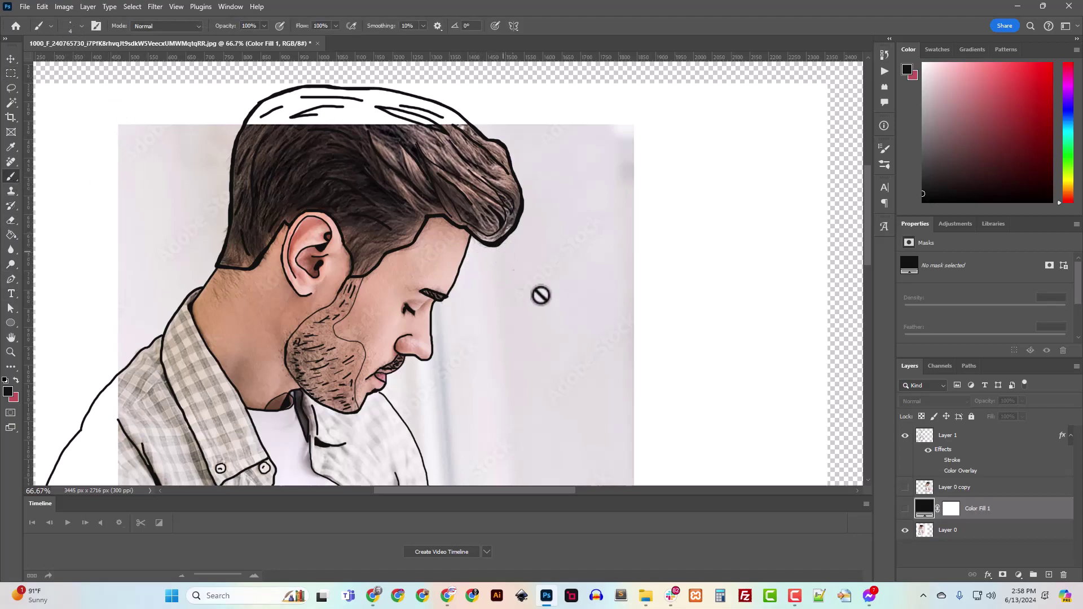
left_click(948, 441)
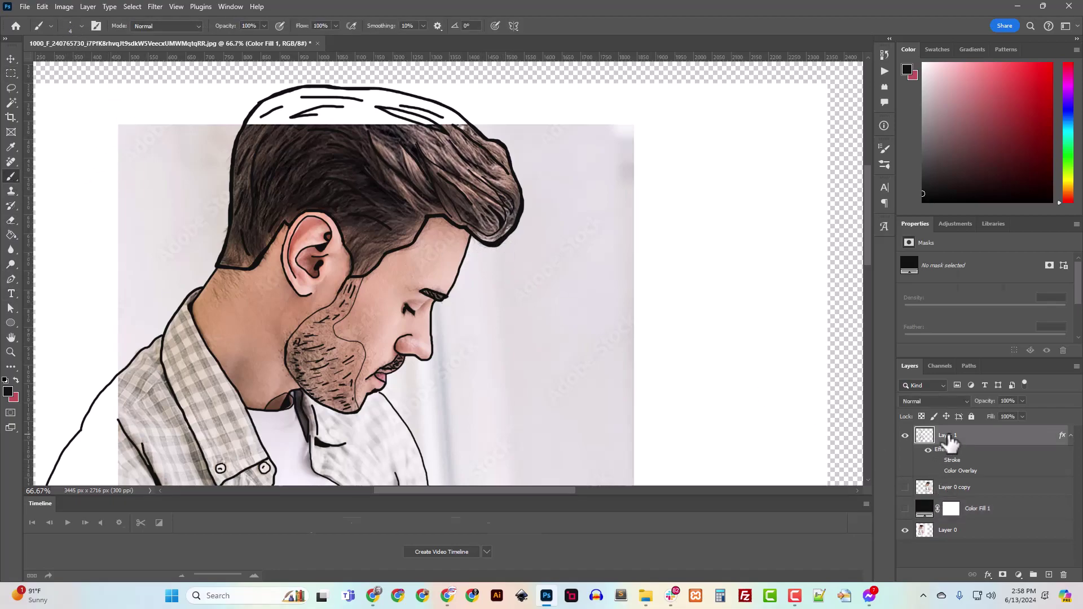
key("ctrl+shift+n")
key("Return")
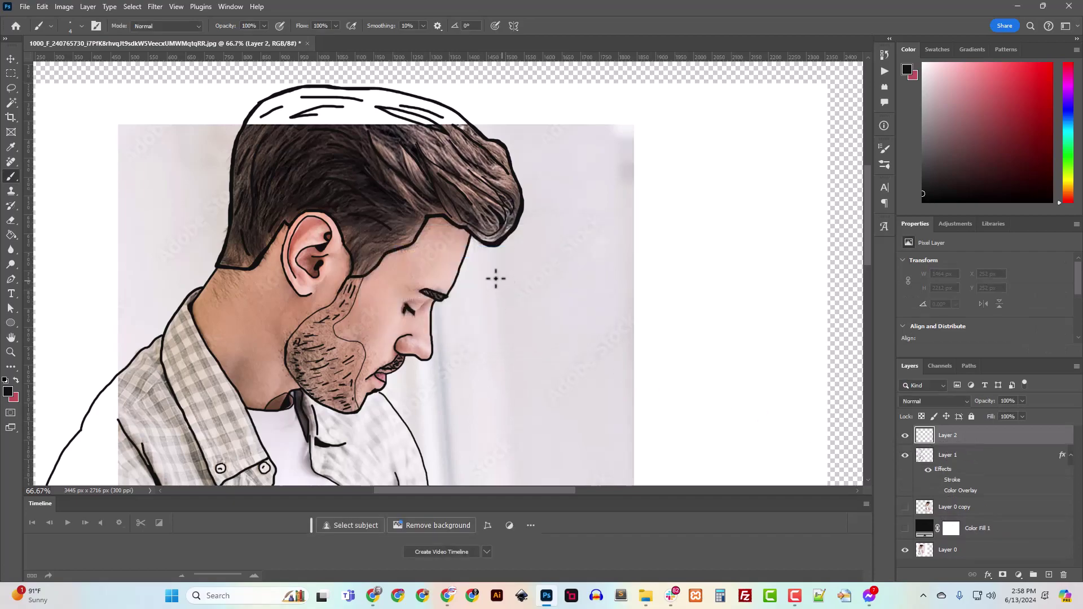
- Try several test strokes beside the photo at different brush sizes, undoing each one
key("bracketright")
key("bracketright")
key("bracketright")
key("bracketright")
left_click_drag(654, 180, 682, 304)
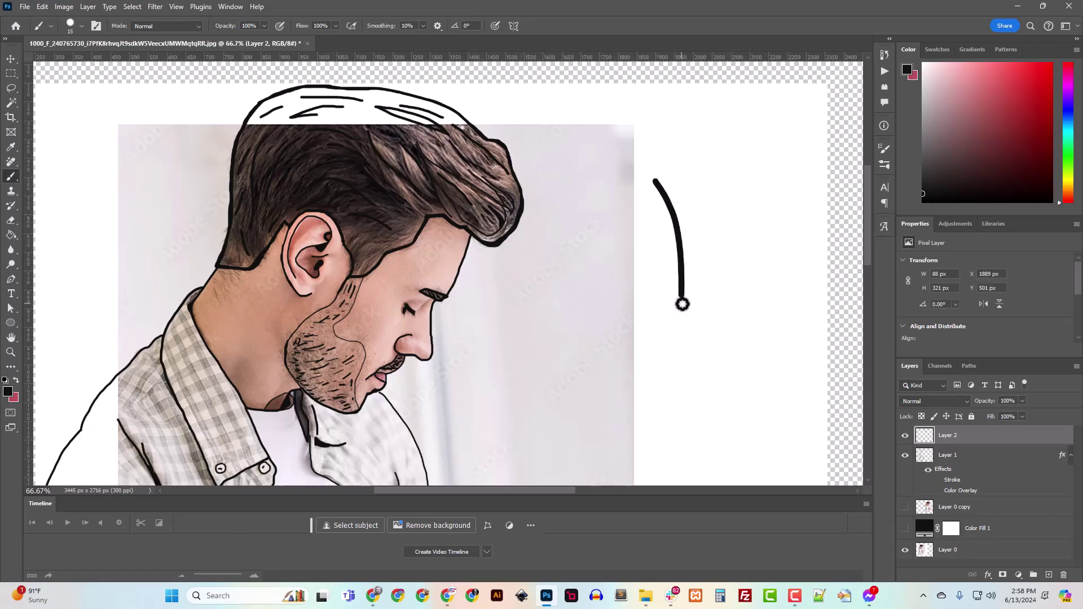
key("ctrl+z")
key("bracketleft")
key("bracketleft")
key("bracketleft")
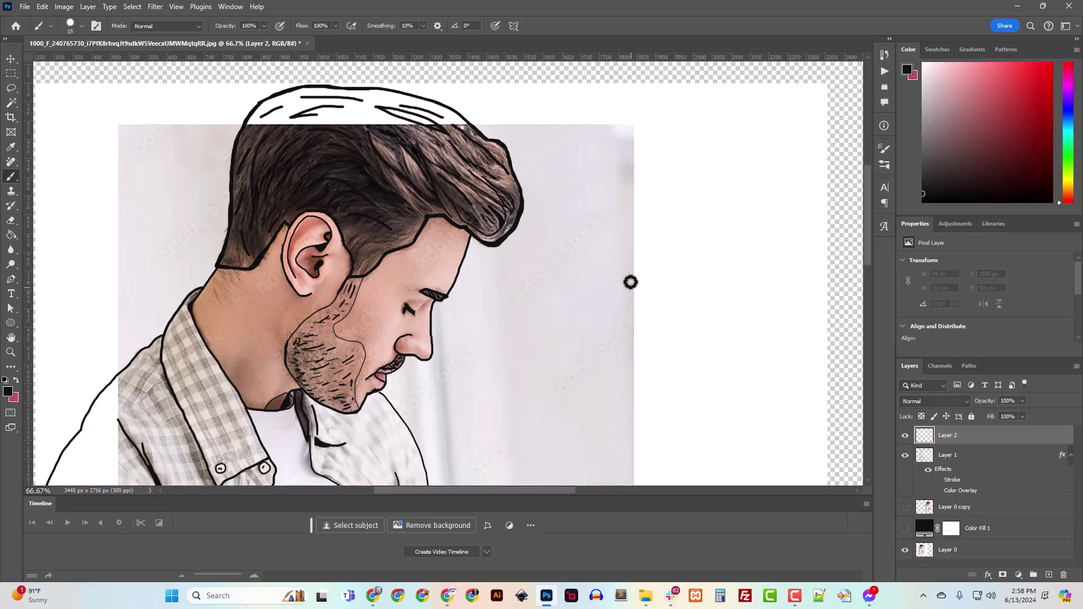
left_click_drag(648, 138, 672, 231)
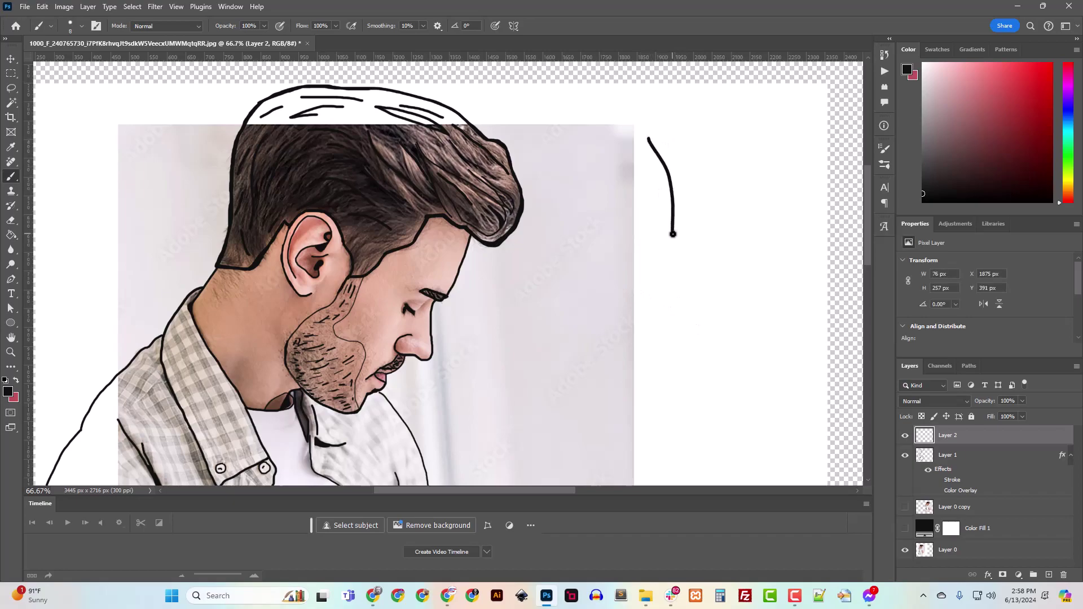
key("ctrl+z")
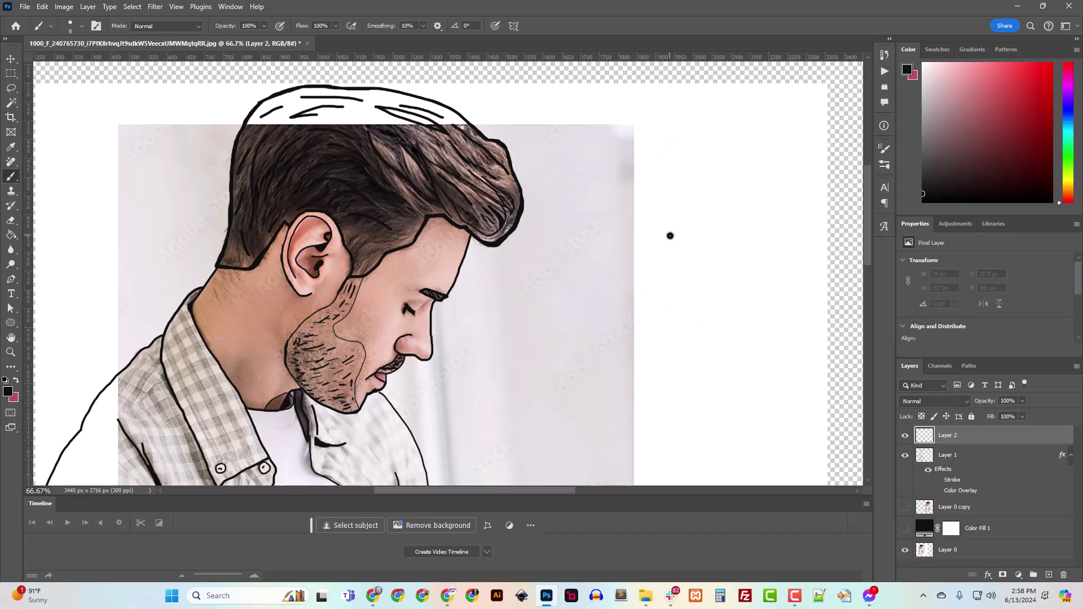
mouse_move(632, 136)
left_mouse_down()
mouse_move(671, 192)
mouse_move(672, 239)
left_mouse_up()
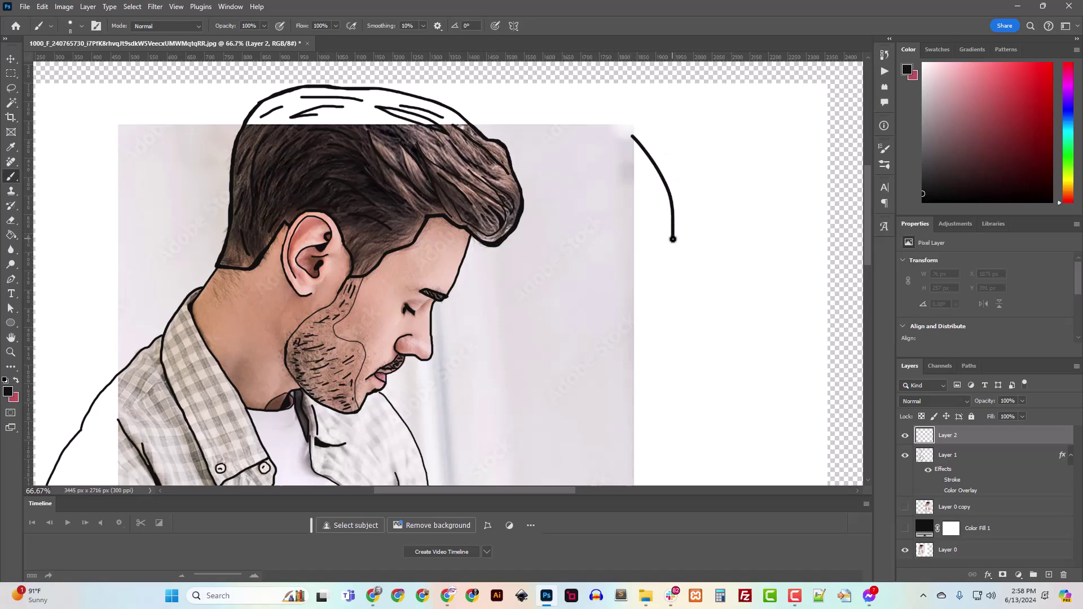
left_click(412, 28)
key("ctrl+z")
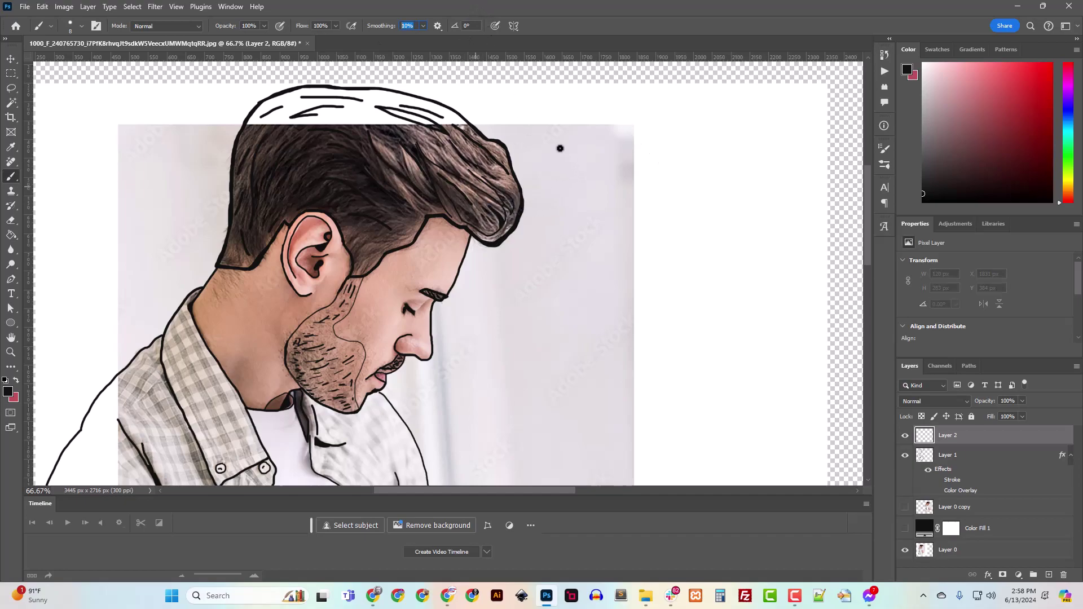
mouse_move(540, 133)
left_mouse_down()
mouse_move(565, 179)
mouse_move(632, 232)
mouse_move(578, 281)
mouse_move(576, 305)
mouse_move(627, 337)
mouse_move(628, 371)
left_mouse_up()
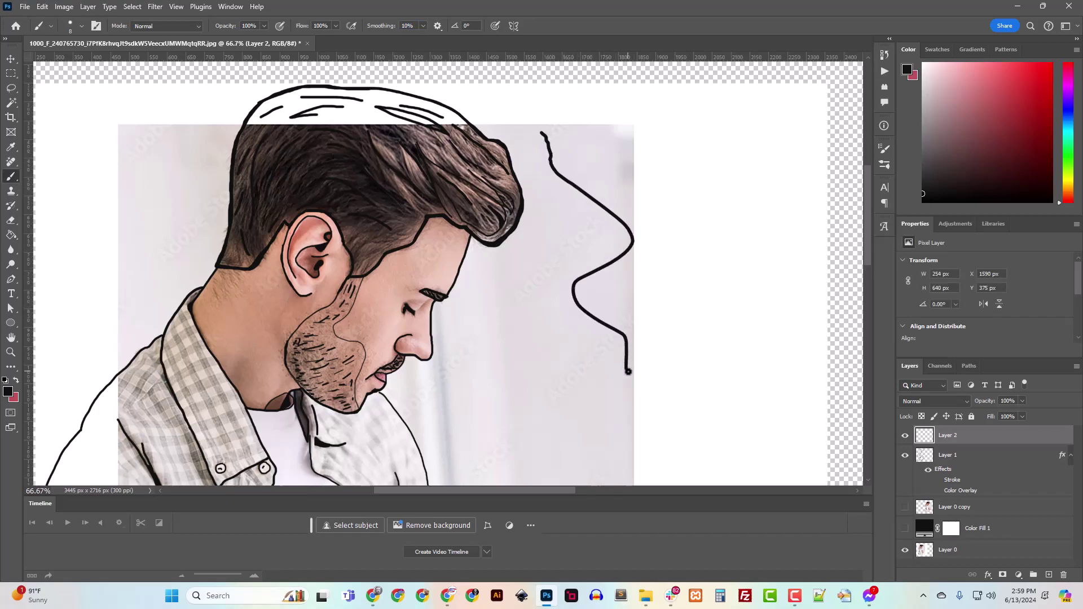
key("ctrl+z")
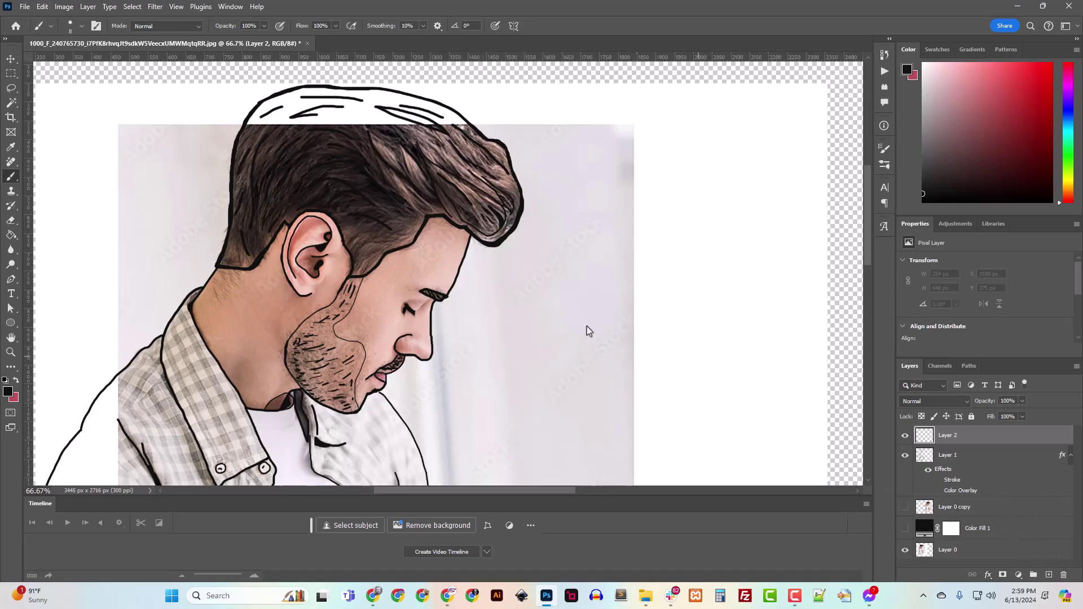
- Brush a black line along the top outline of the man's hair
scroll(587, 330, "down", 2)
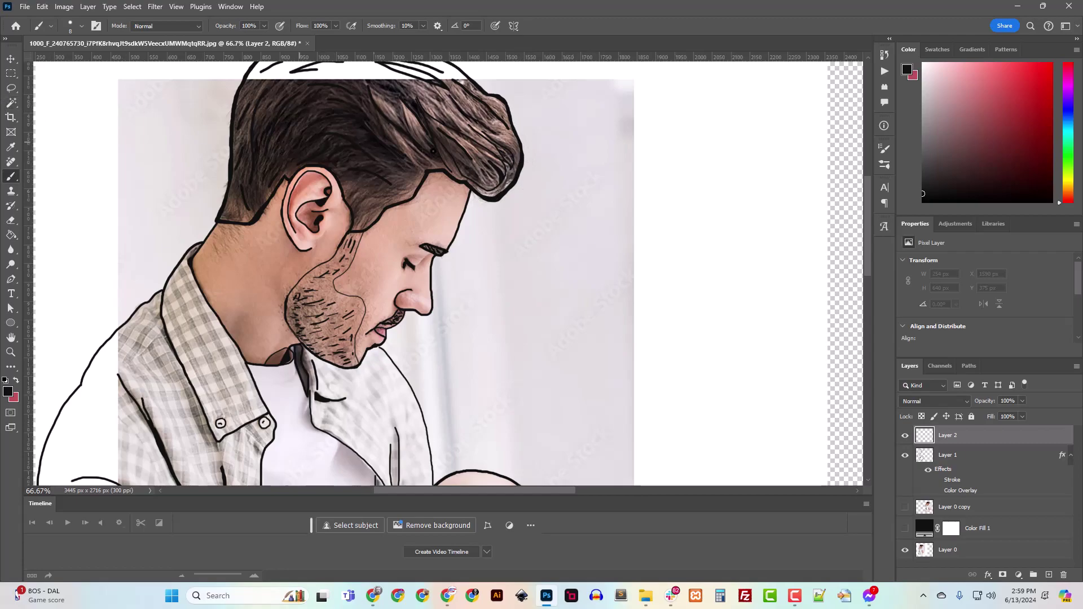
scroll(621, 215, "up", 2)
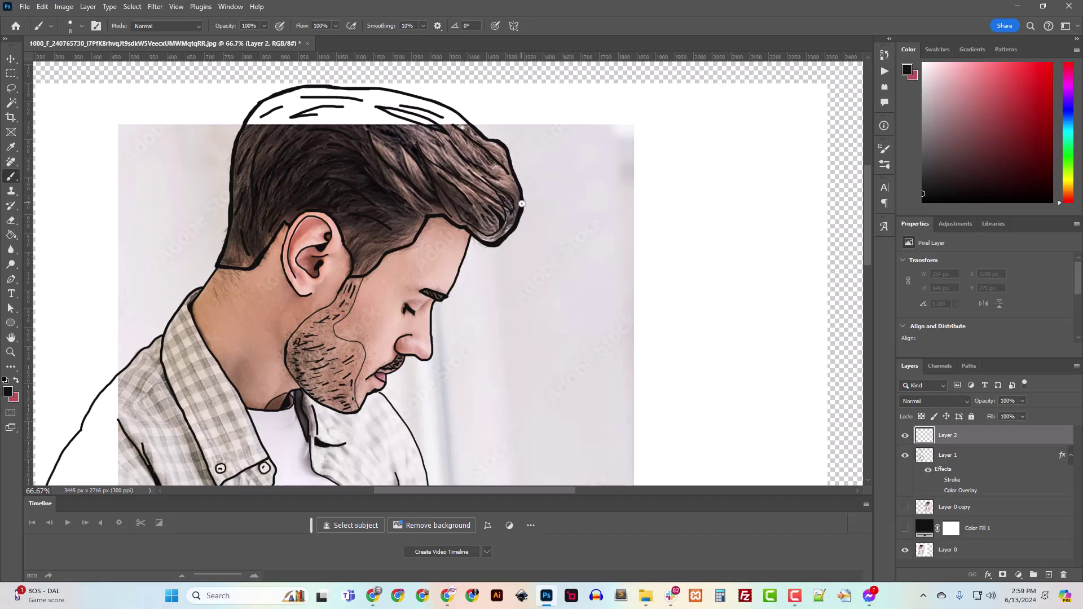
left_click_drag(520, 214, 520, 215)
mouse_move(476, 131)
left_mouse_down()
mouse_move(431, 100)
mouse_move(315, 86)
mouse_move(264, 100)
mouse_move(234, 133)
left_mouse_up()
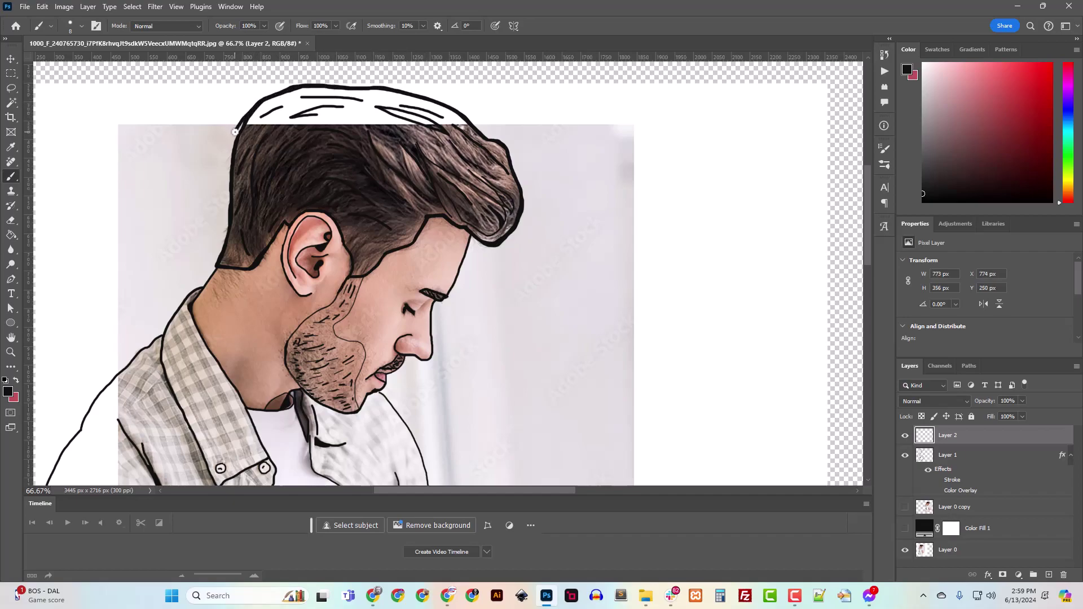
- Erase the thin tail of the hair outline stroke, then delete Layer 2
key("e")
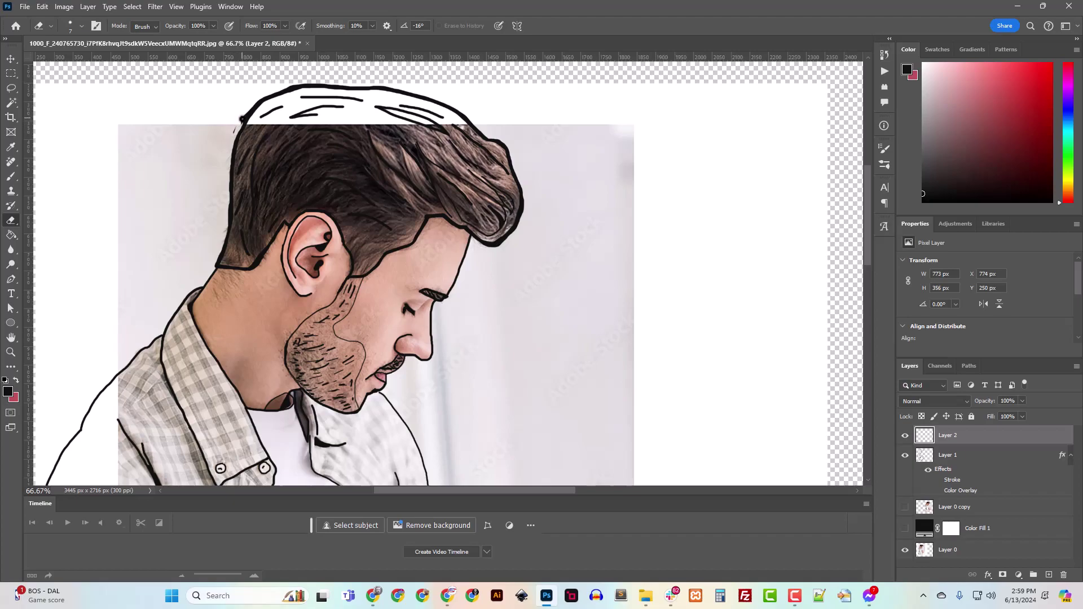
mouse_move(239, 126)
left_mouse_down()
mouse_move(234, 133)
mouse_move(240, 124)
left_mouse_up()
key("Delete")
- Toggle Layer 1's line art on and off against the photo, ending with it hidden
left_click(905, 437)
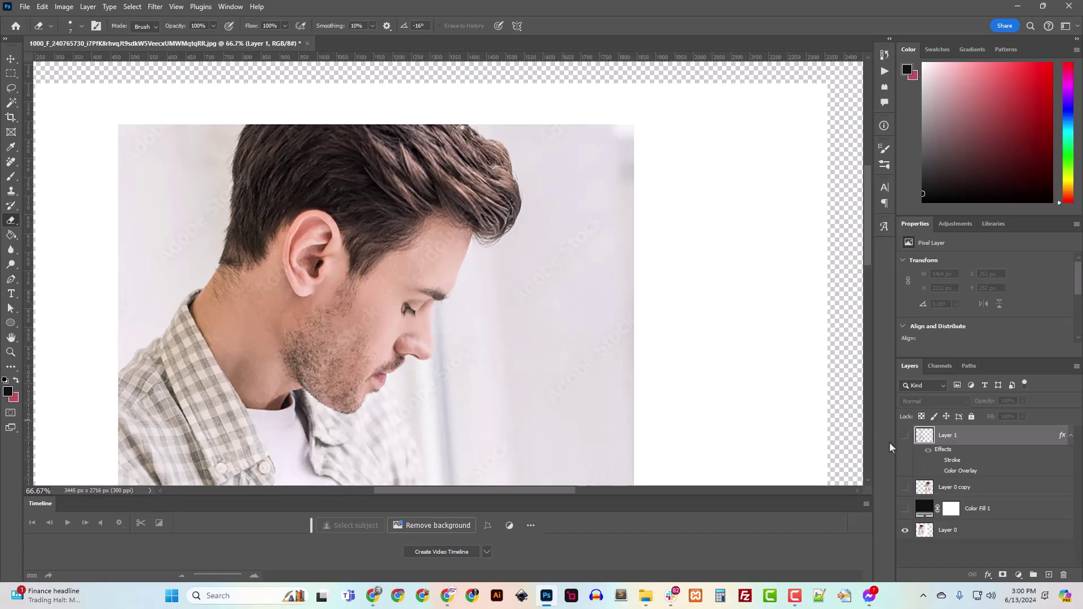
left_click(904, 436)
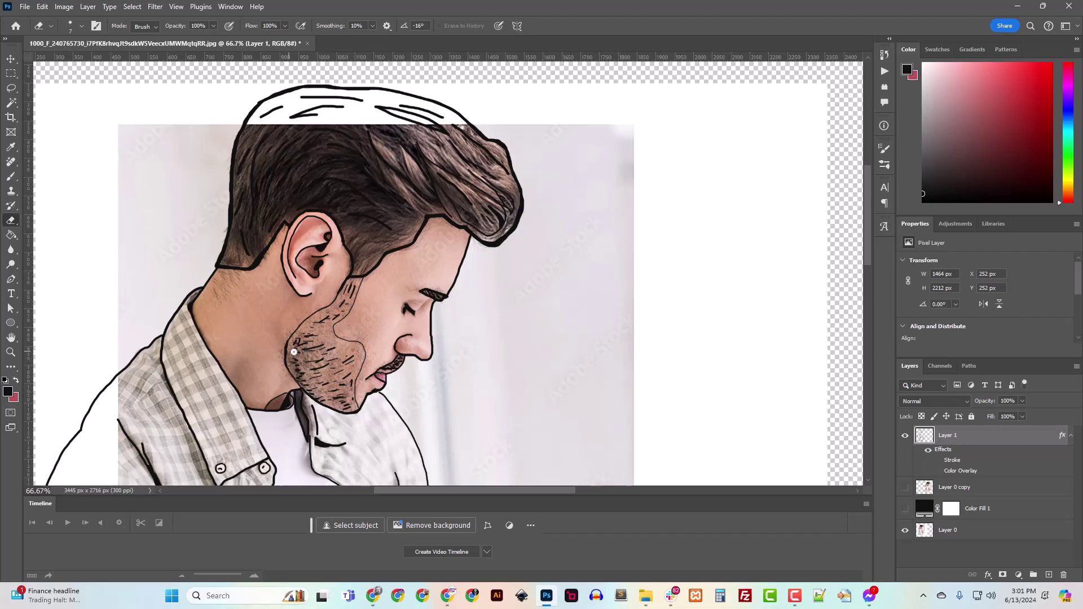
left_click(904, 436)
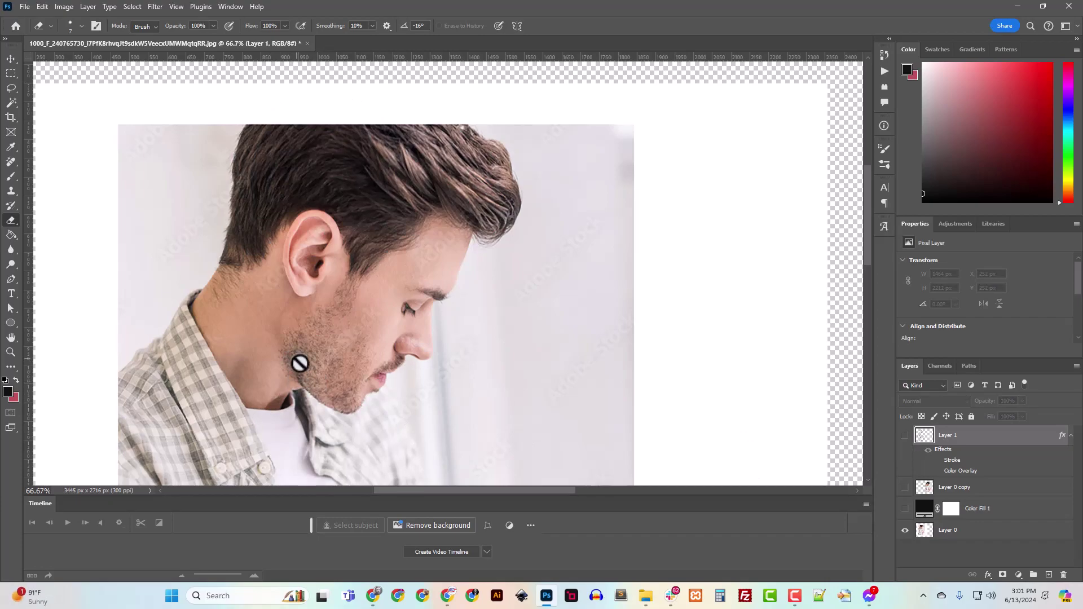
left_click(905, 435)
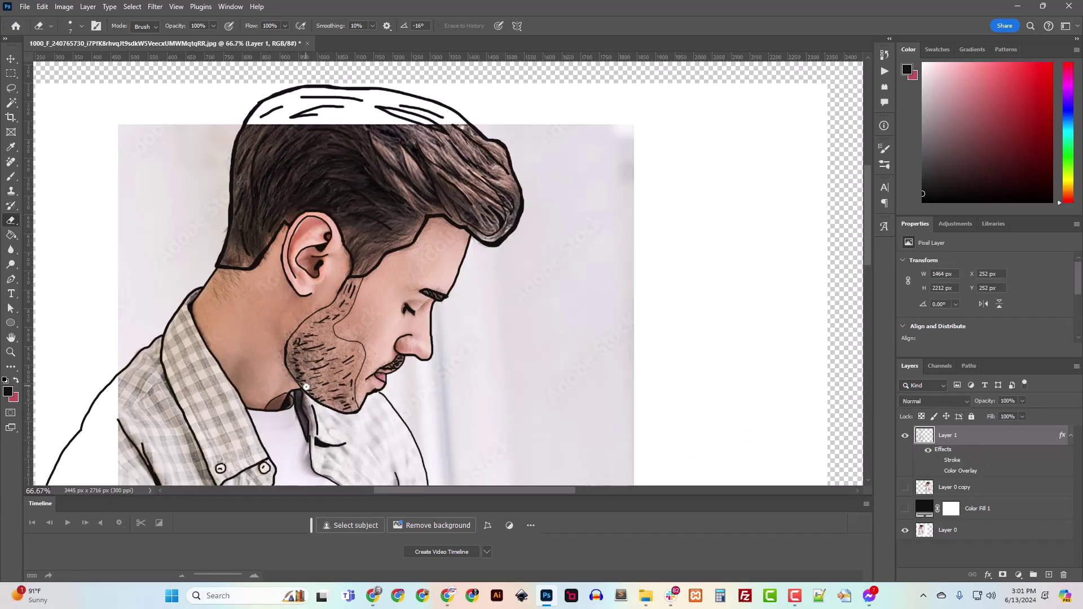
left_click(904, 437)
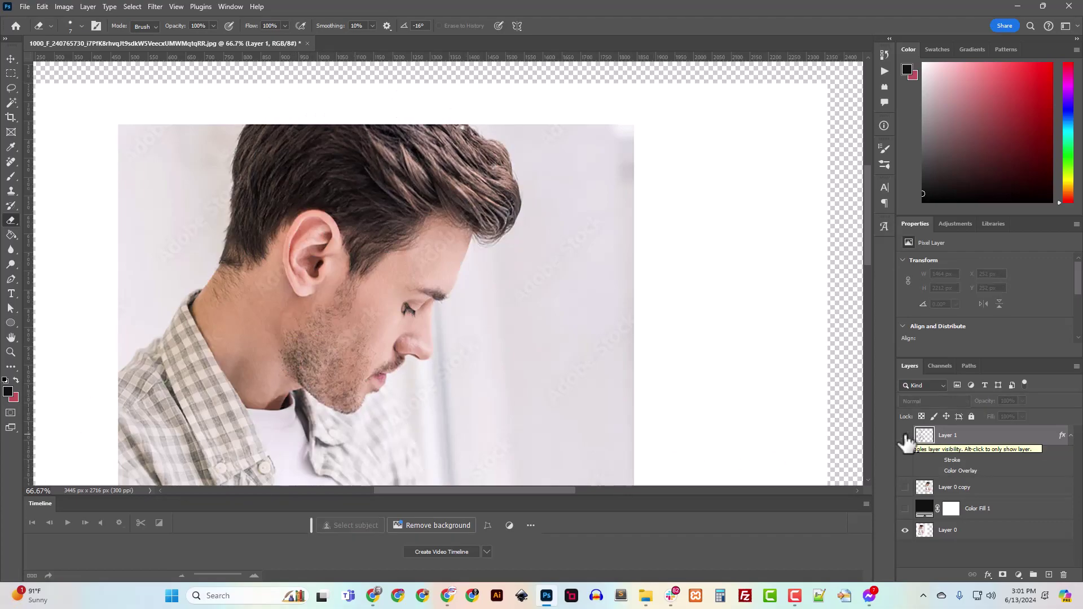
- Show Layer 1's line art again and scroll down to check the outline around the blanket and the arm
scroll(394, 379, "down", 1)
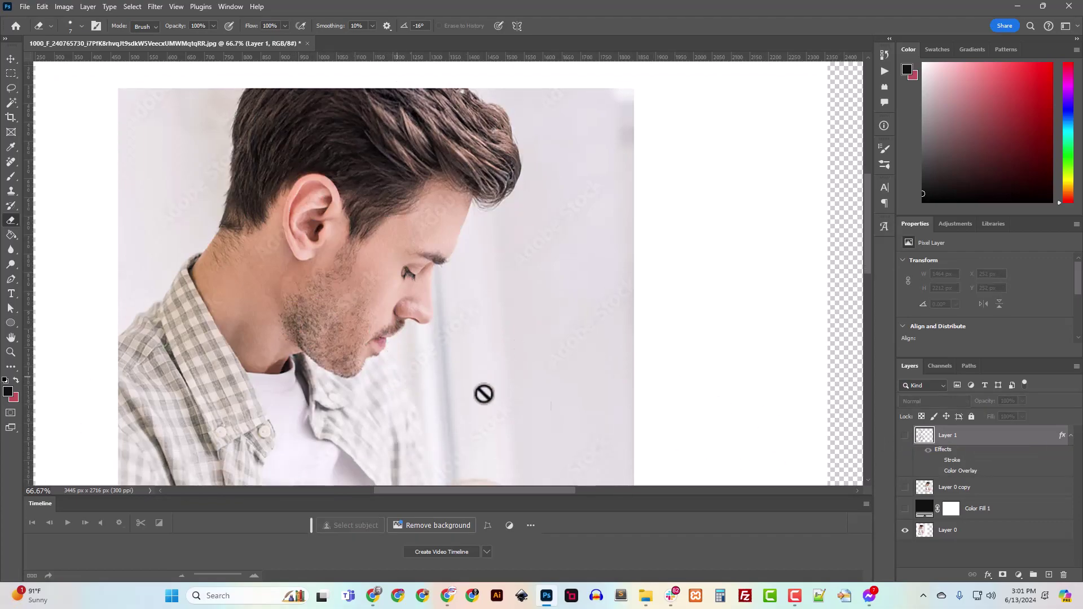
left_click(904, 436)
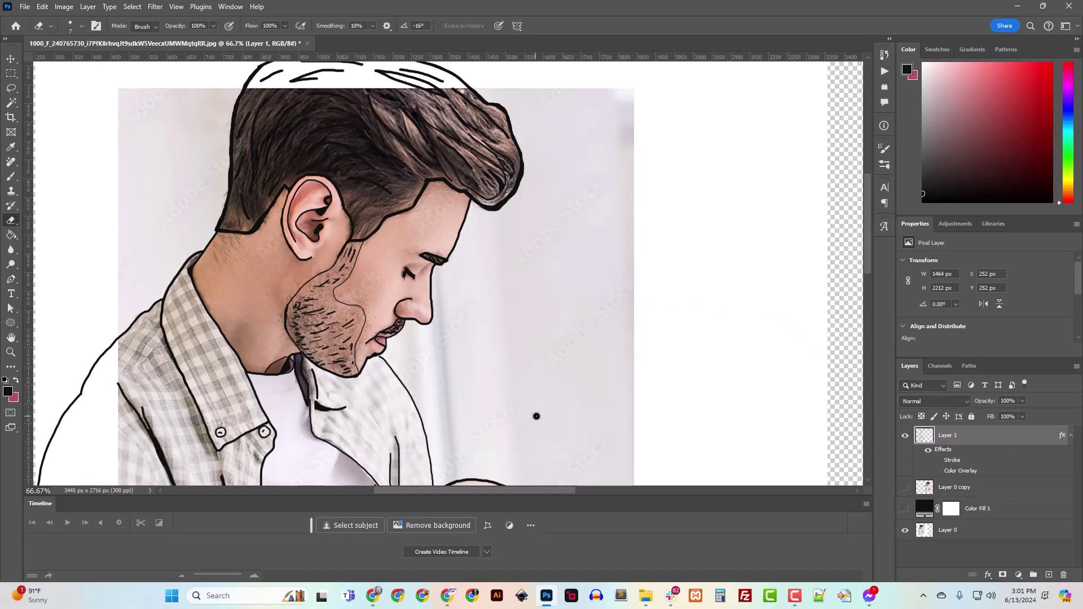
scroll(537, 415, "down", 5)
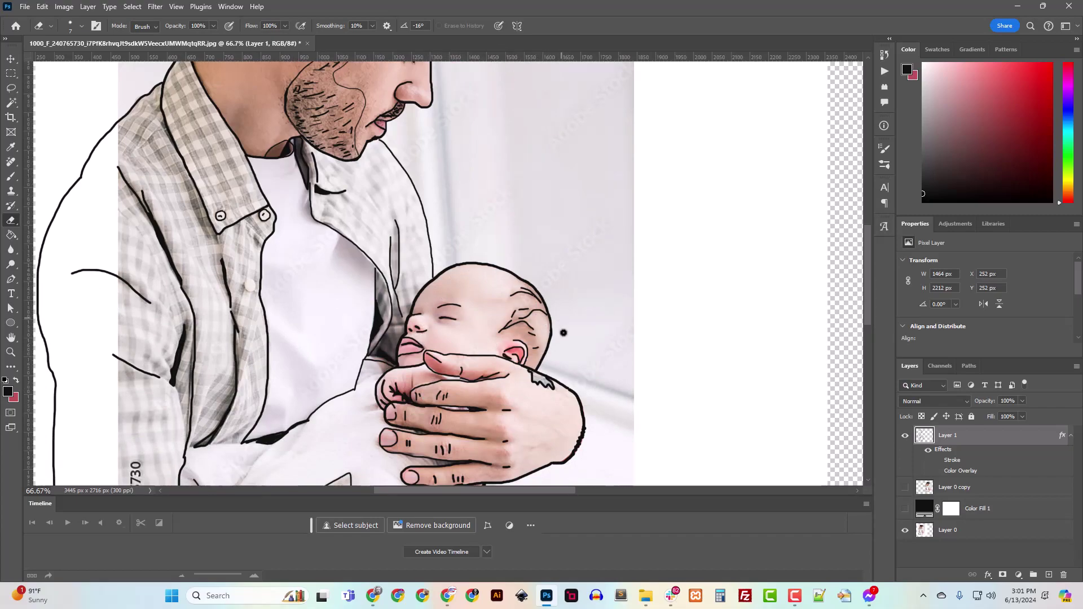
scroll(458, 401, "down", 2)
scroll(458, 401, "down", 2)
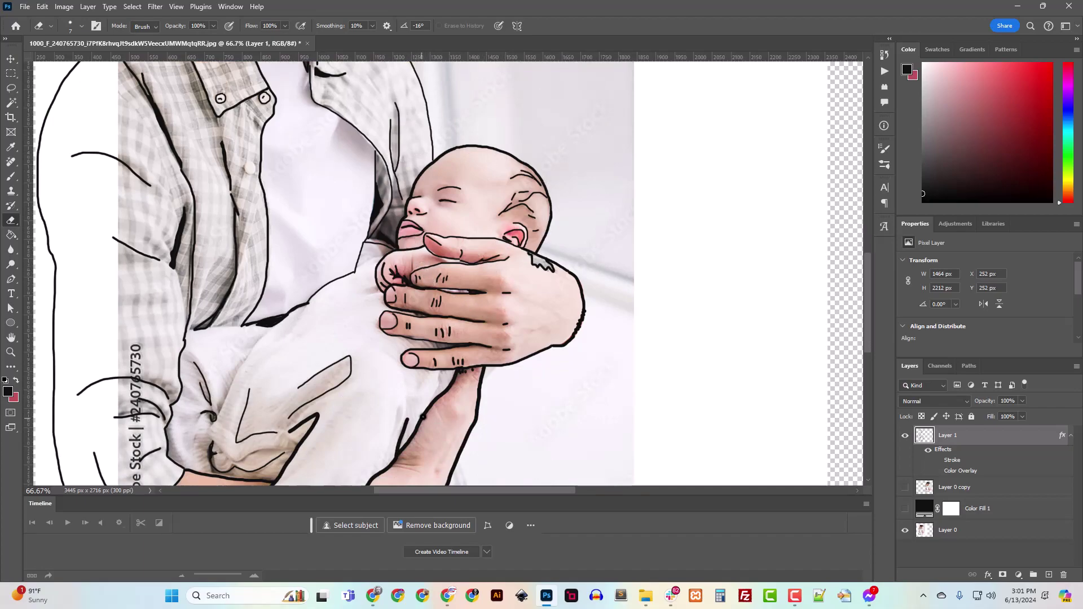
scroll(422, 417, "down", 2)
scroll(423, 413, "down", 2)
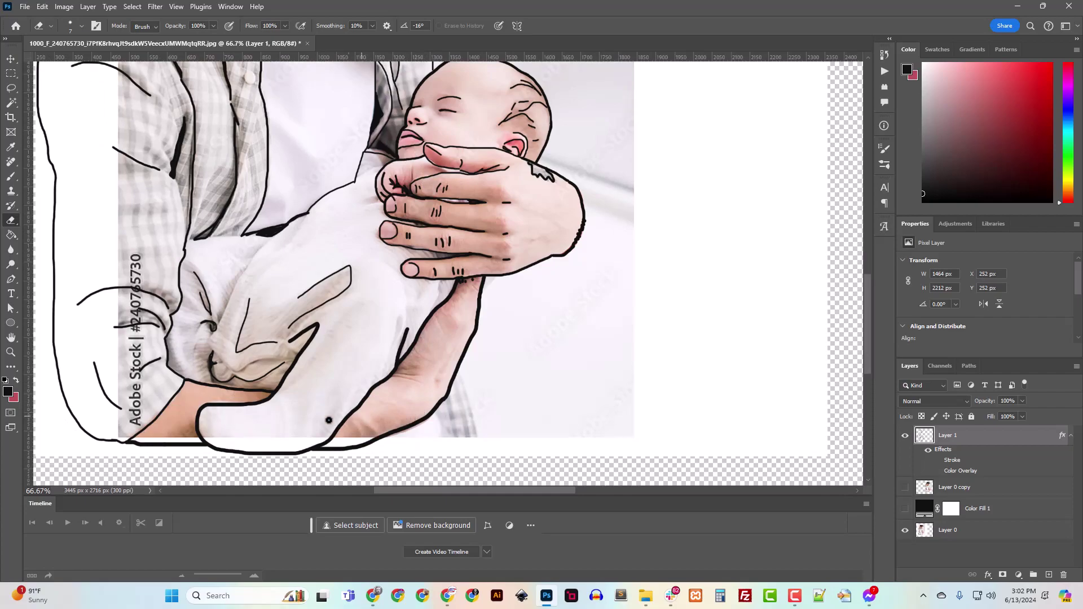
scroll(174, 417, "up", 7)
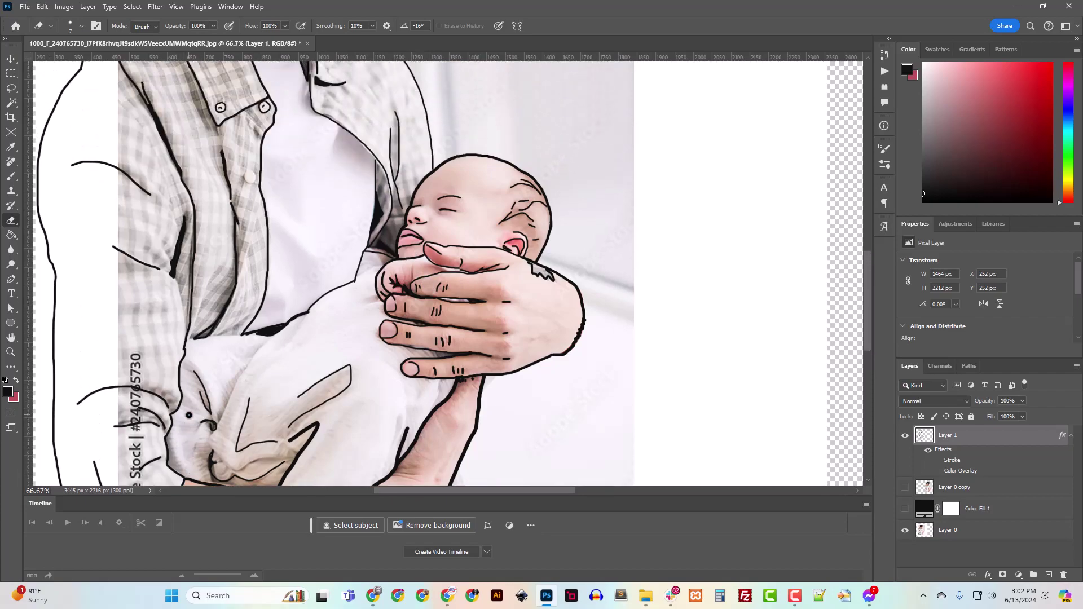
scroll(132, 316, "up", 5)
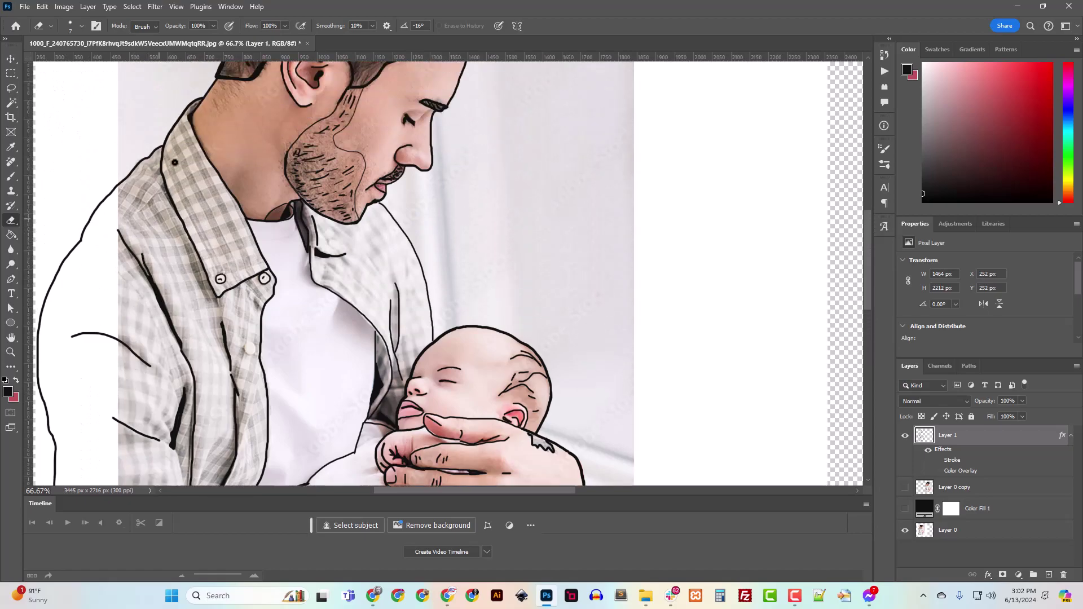
scroll(113, 353, "up", 4)
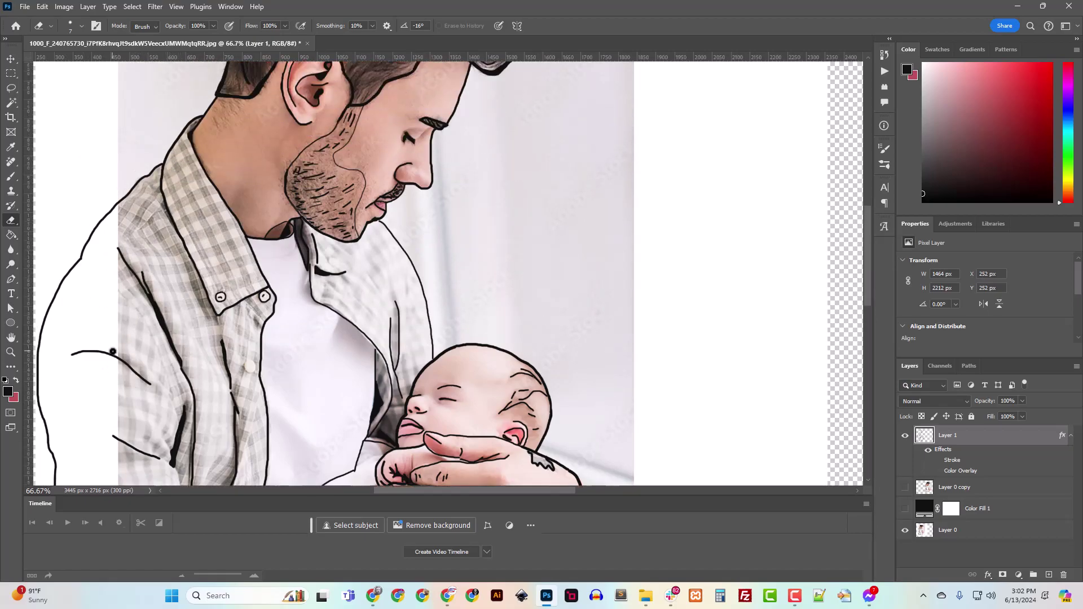
scroll(209, 292, "up", 4)
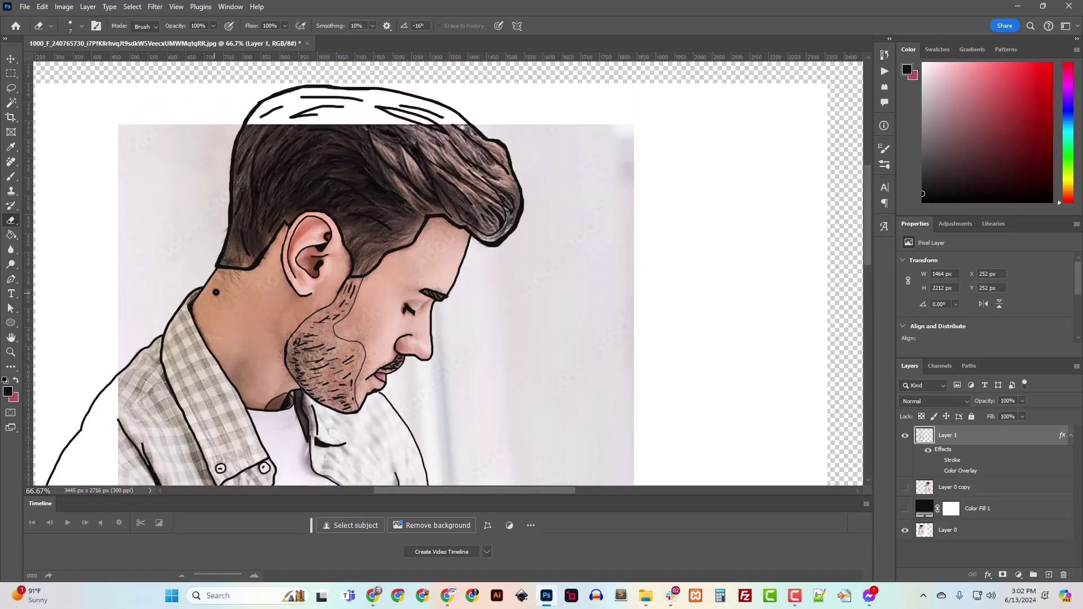
scroll(435, 341, "down", 4)
scroll(434, 346, "down", 4)
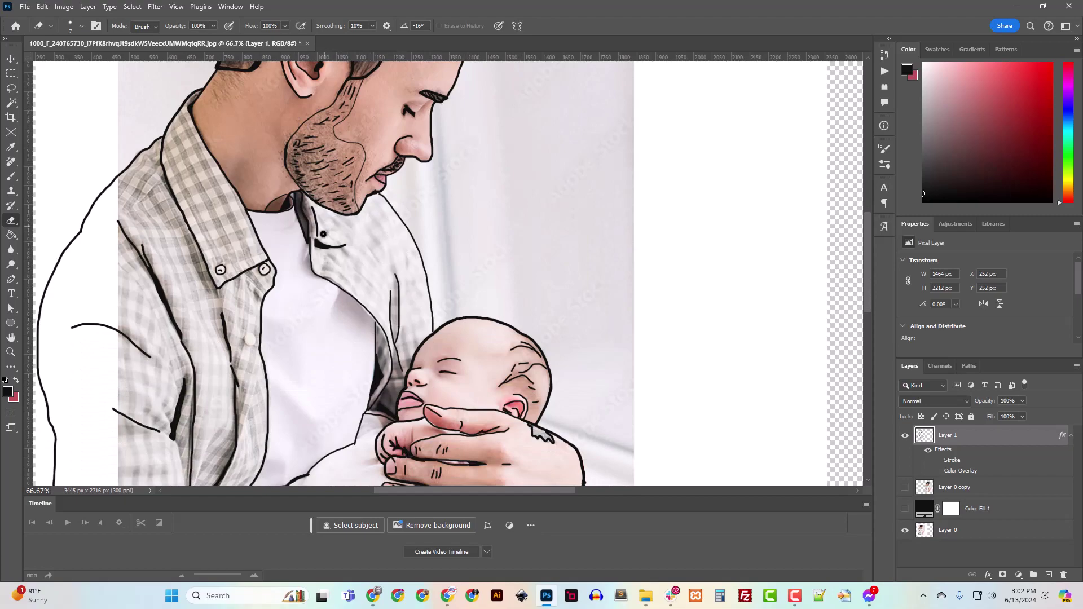
scroll(402, 339, "down", 6)
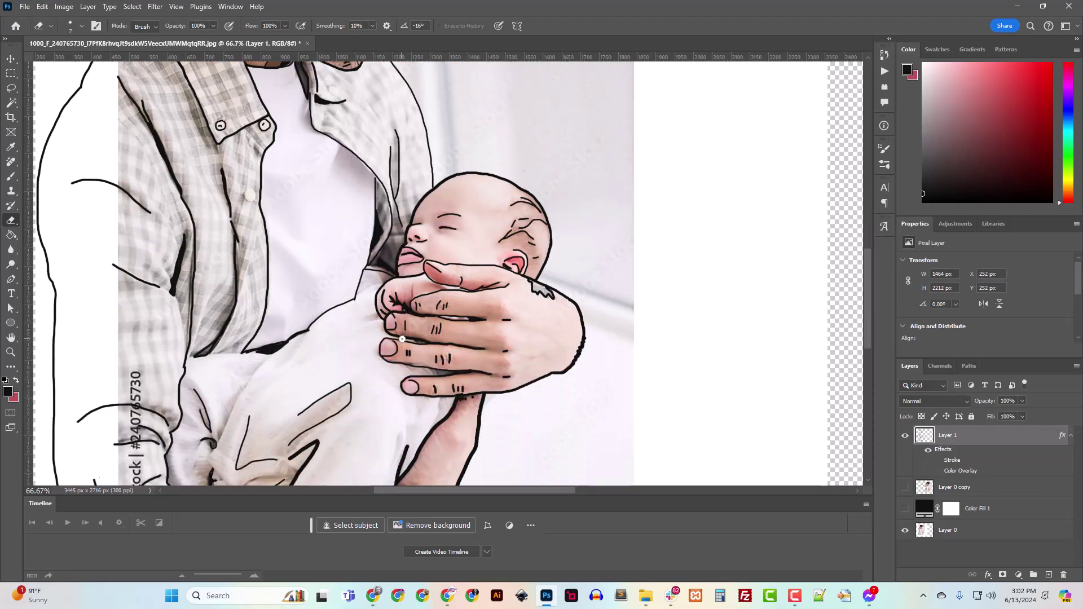
scroll(402, 339, "down", 1)
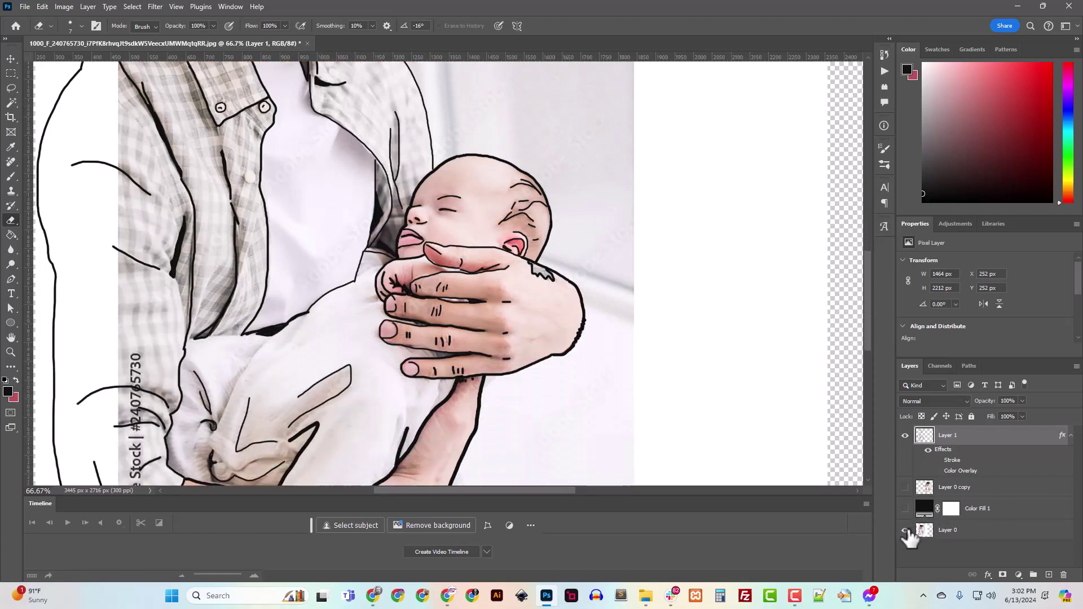
scroll(478, 341, "down", 3)
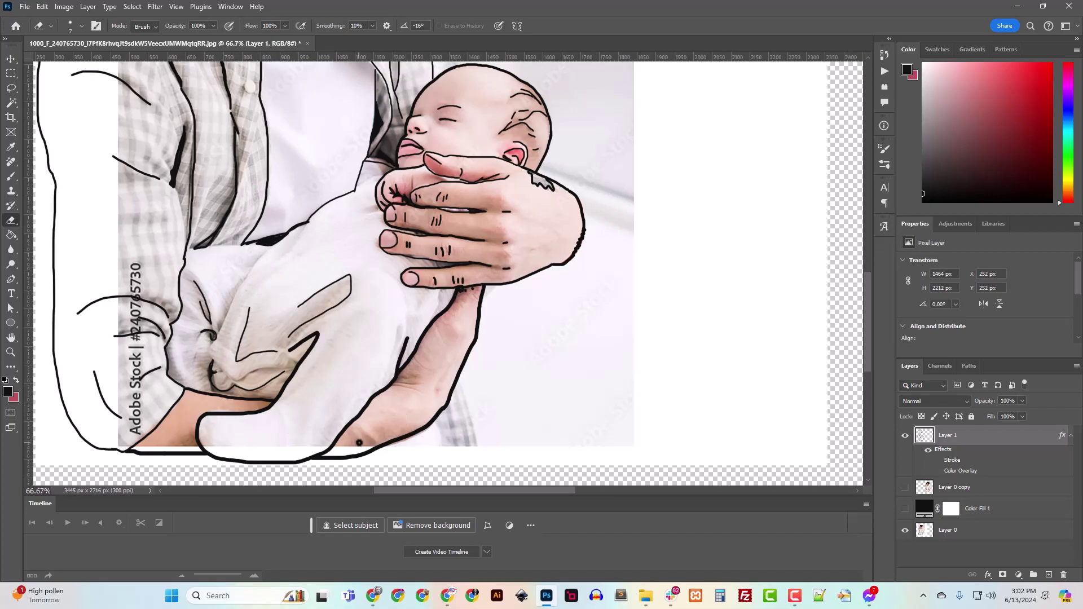
scroll(359, 439, "down", 2)
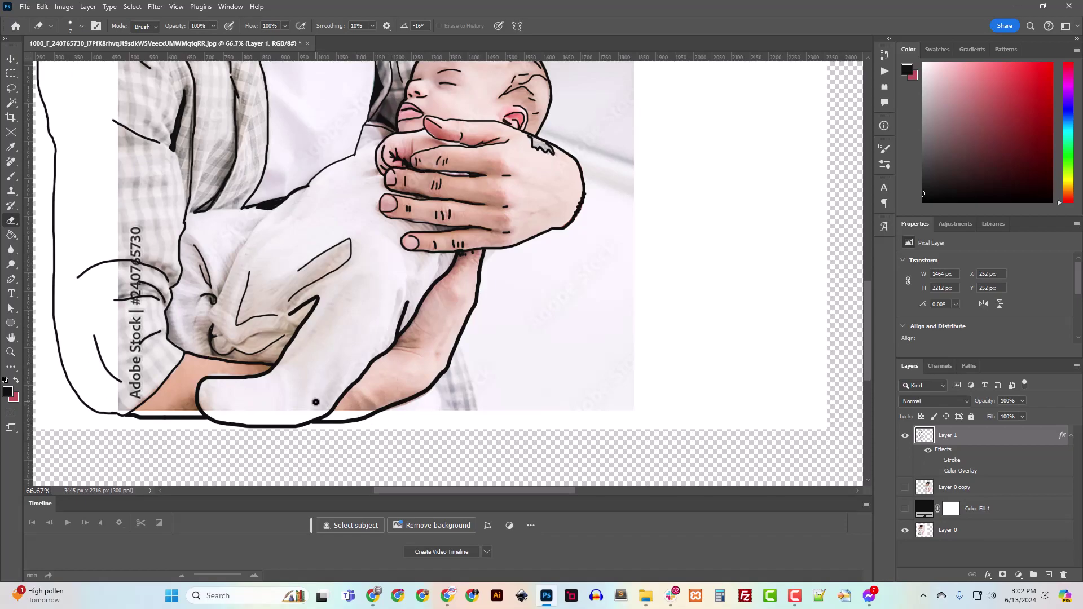
scroll(316, 403, "up", 3)
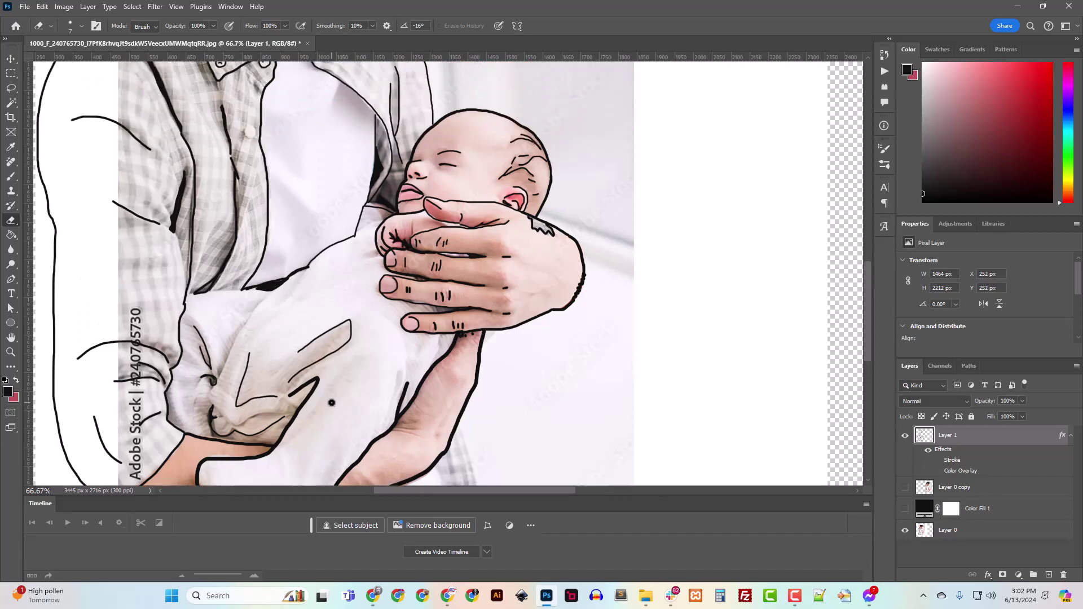
scroll(496, 292, "up", 3)
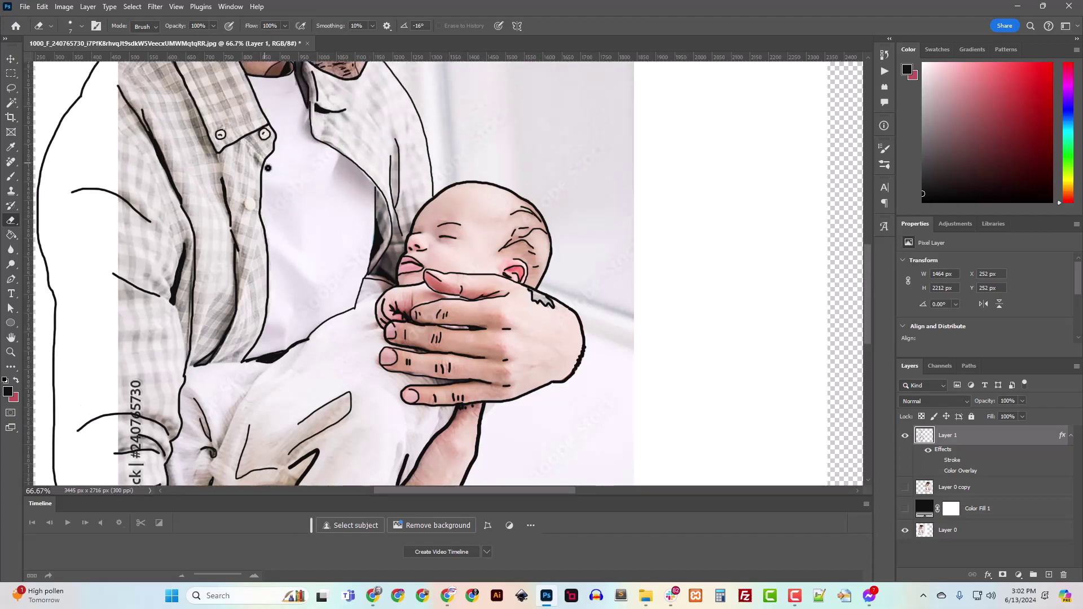
scroll(453, 333, "down", 2)
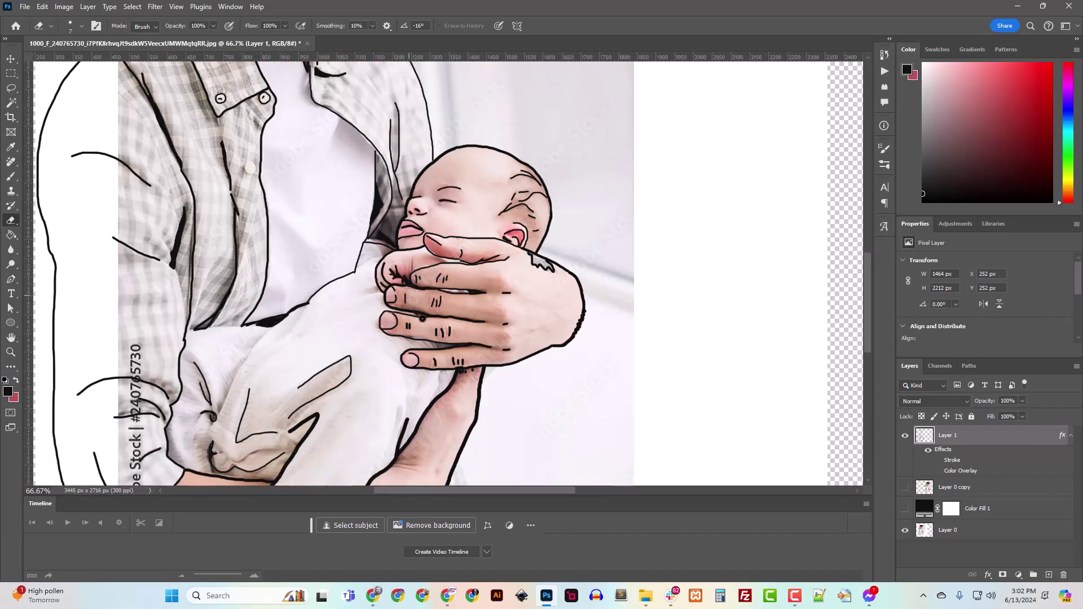
scroll(420, 325, "down", 2)
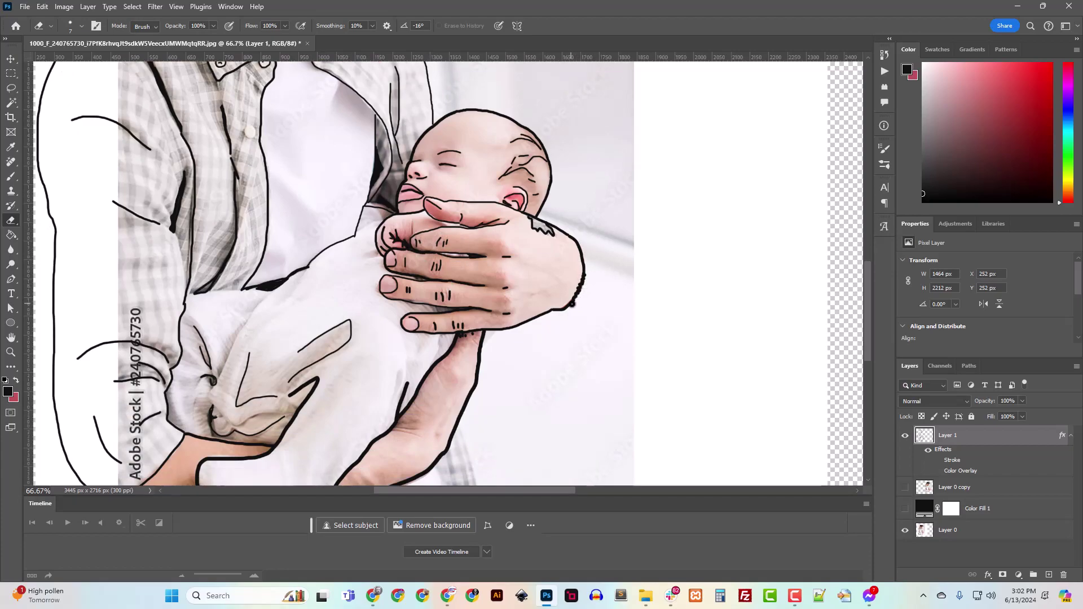
scroll(488, 361, "down", 2)
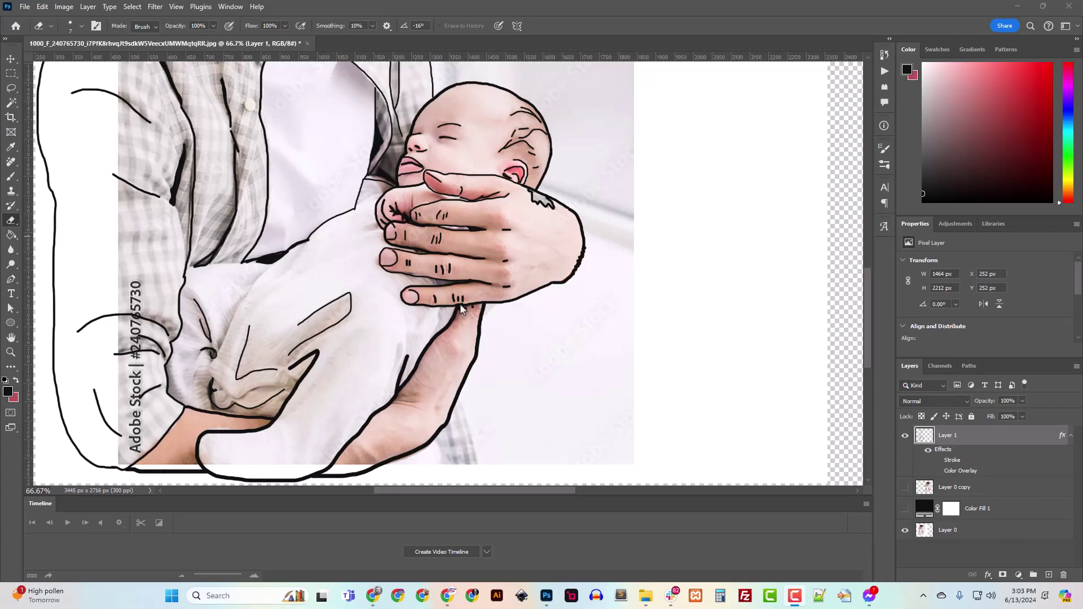
- Scroll up to the head and erase the stray line inside the father's ear on Layer 1
scroll(474, 339, "down", 3)
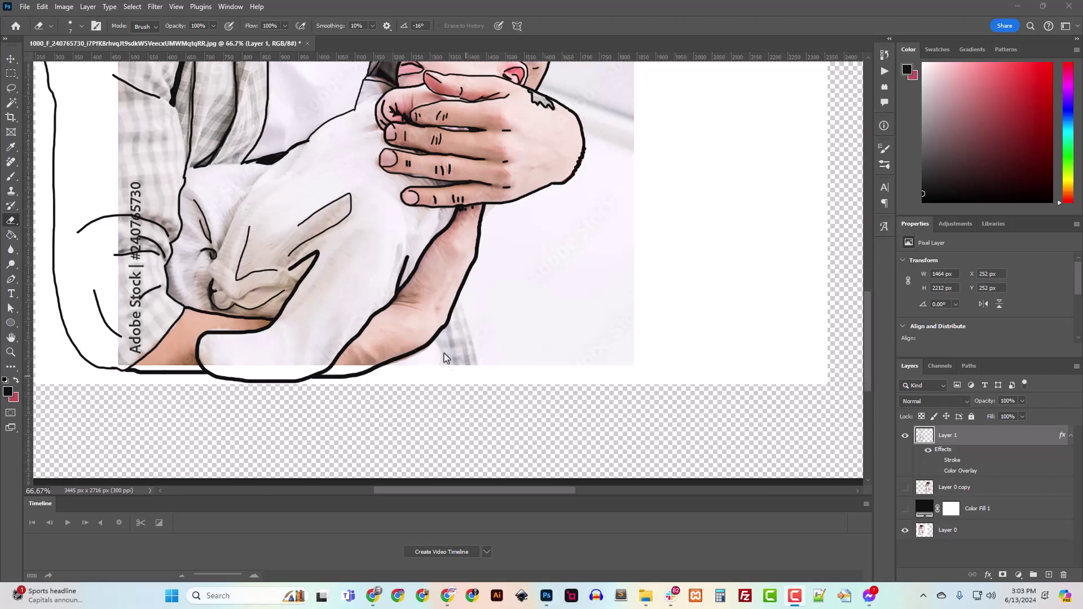
scroll(289, 397, "up", 3)
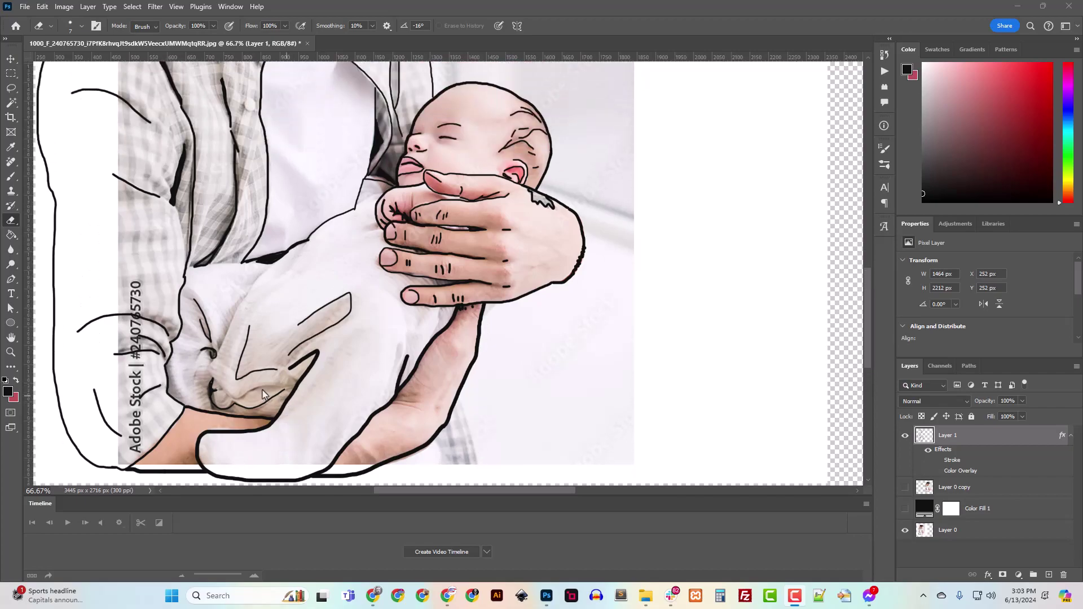
scroll(263, 395, "up", 2)
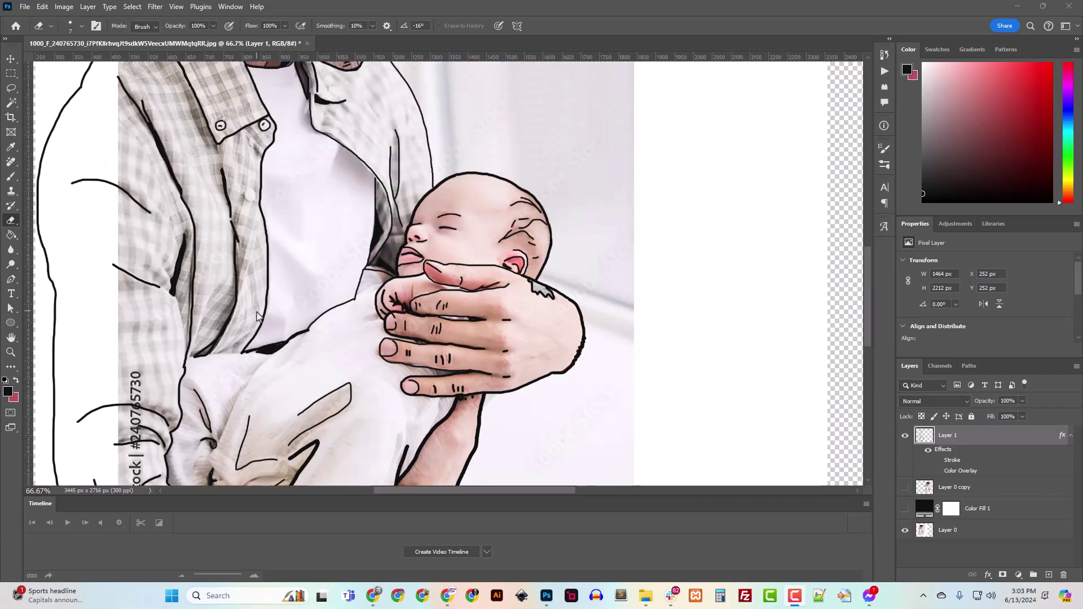
scroll(256, 316, "up", 1)
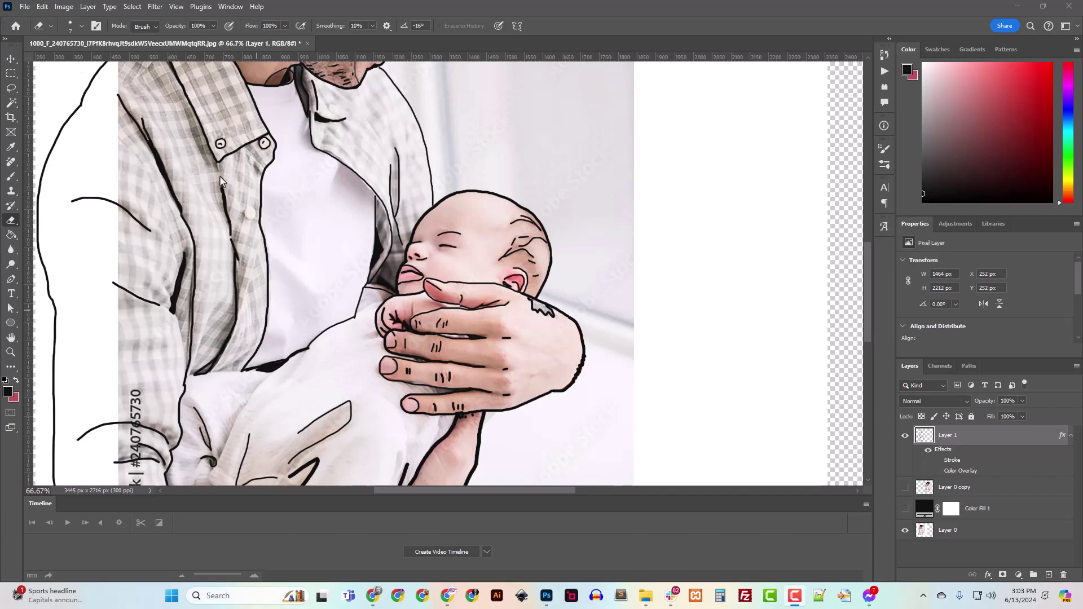
scroll(367, 214, "up", 7)
scroll(375, 242, "up", 4)
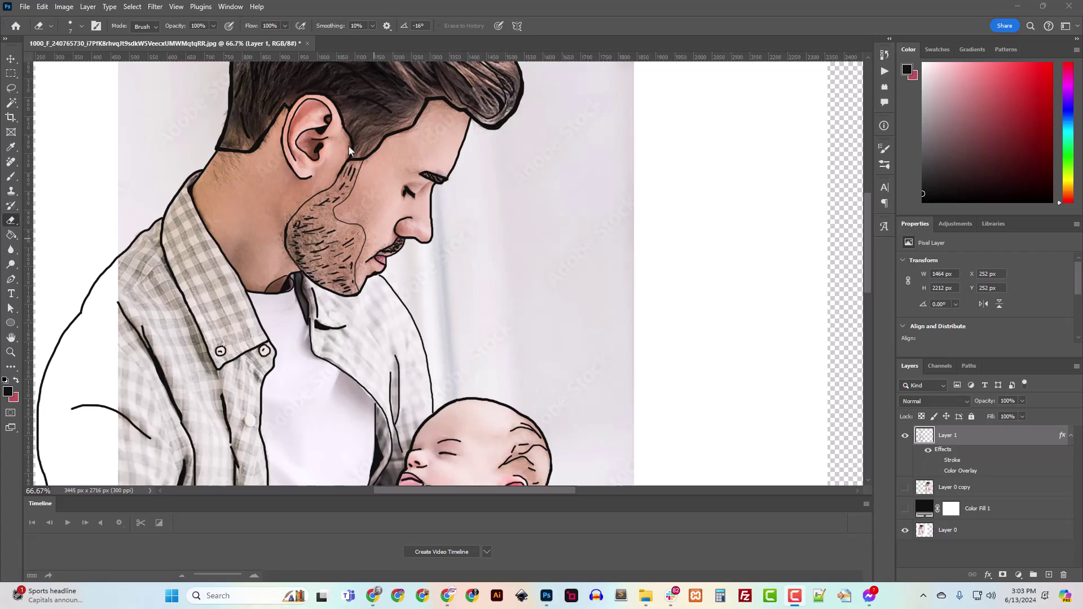
left_click_drag(330, 136, 325, 138)
scroll(551, 422, "down", 3)
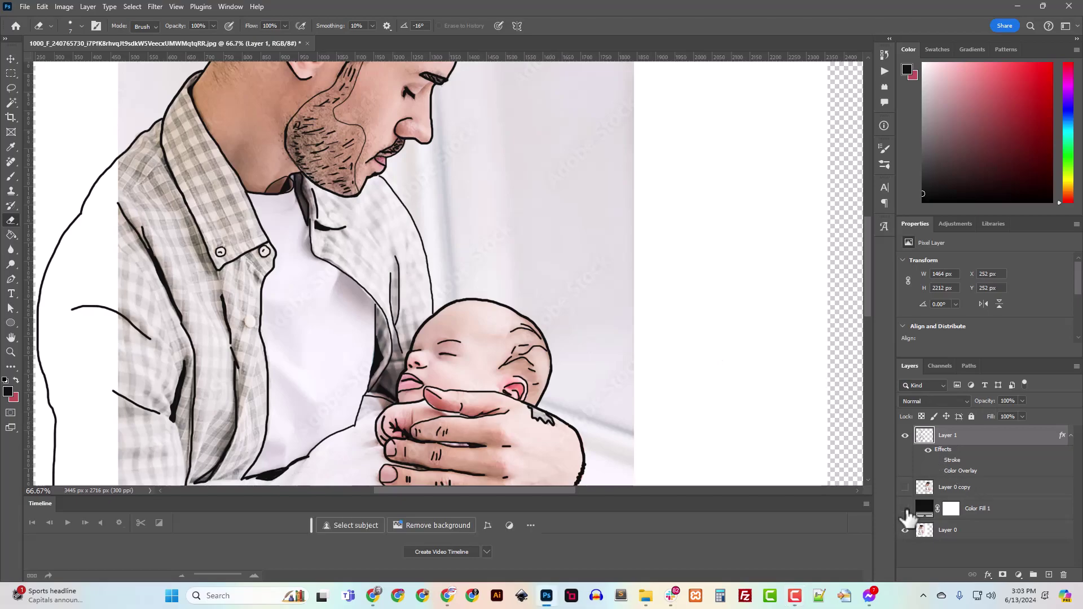
- Show Color Fill 1 and Layer 0 copy, and turn on Color Overlay and Stroke for white lines on black
left_click(904, 508)
left_click(905, 487)
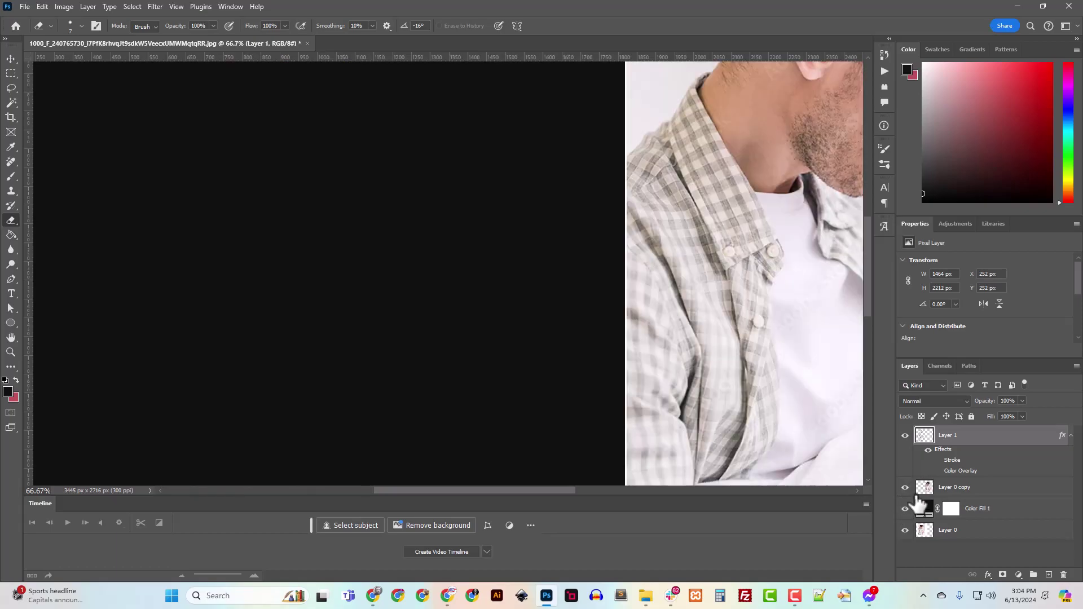
left_click(938, 471)
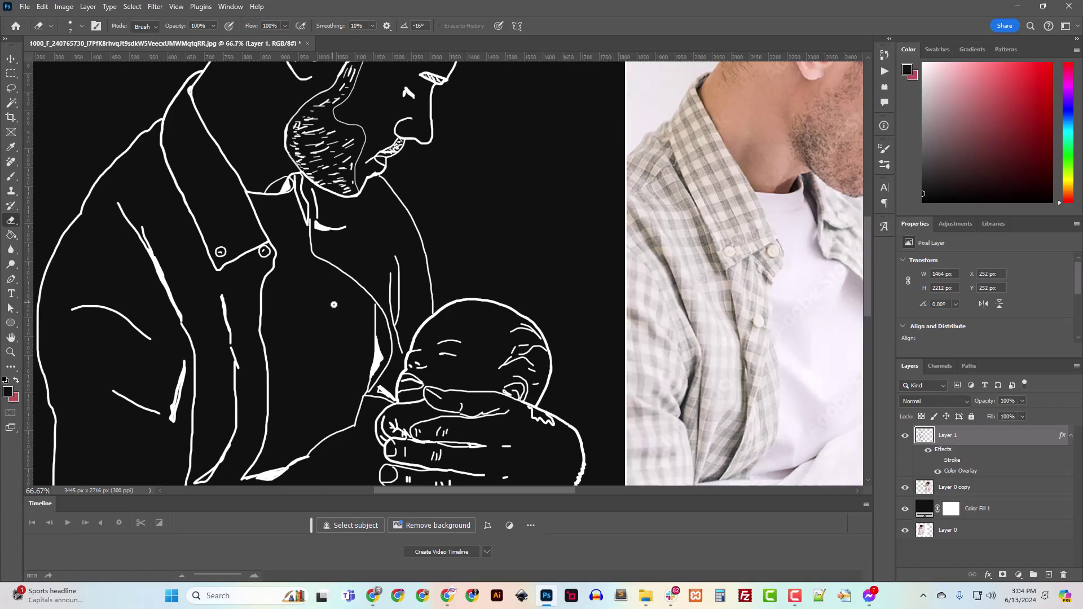
scroll(330, 301, "up", 5)
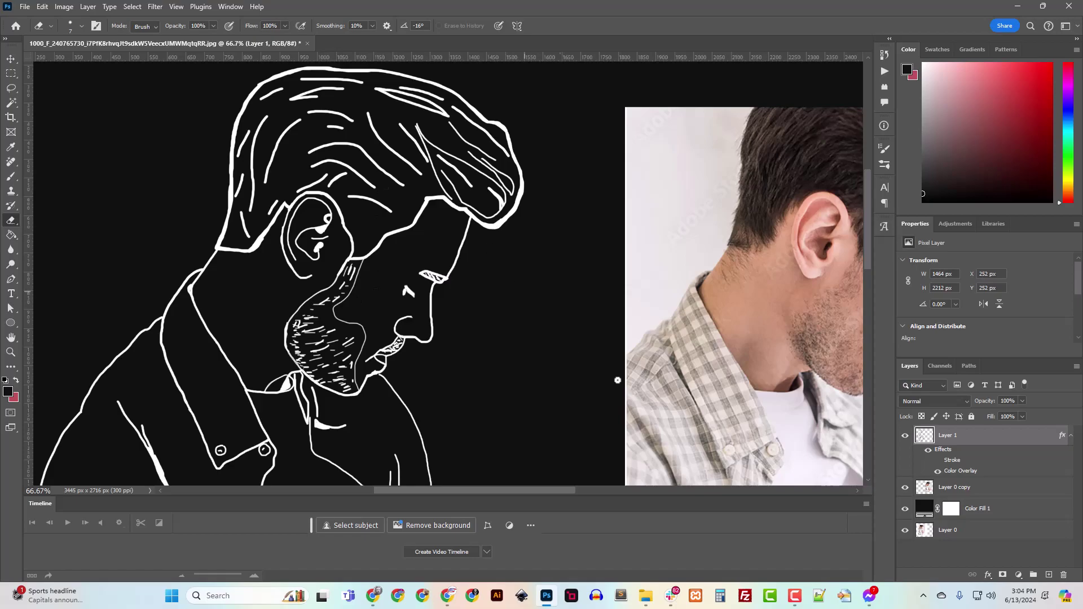
left_click(937, 462)
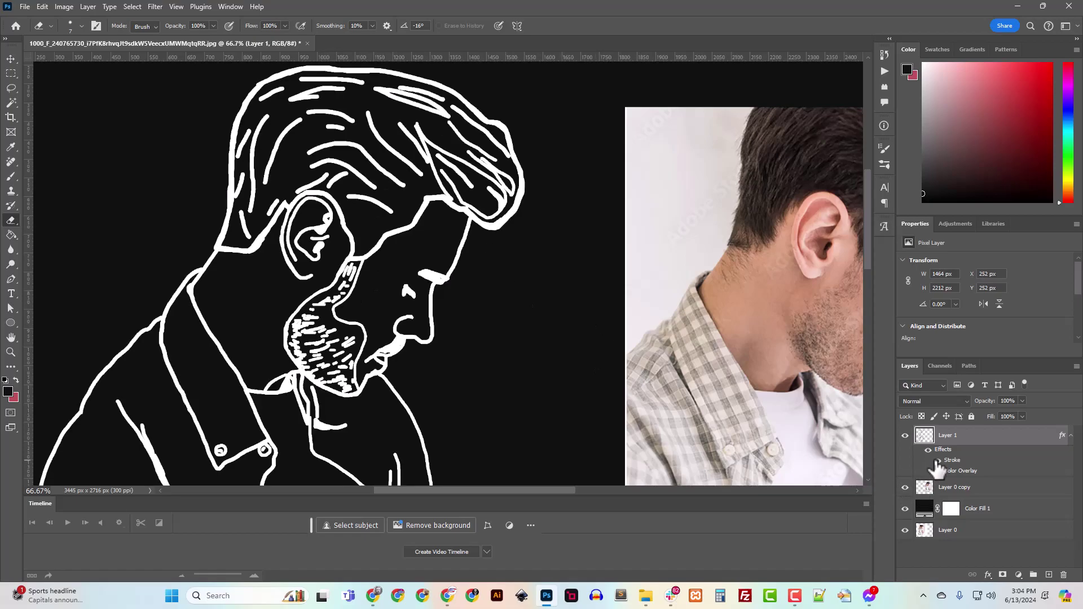
- Zoom out to 25% and compare the outlines with and without Stroke, leaving Stroke off
scroll(415, 359, "down", 3)
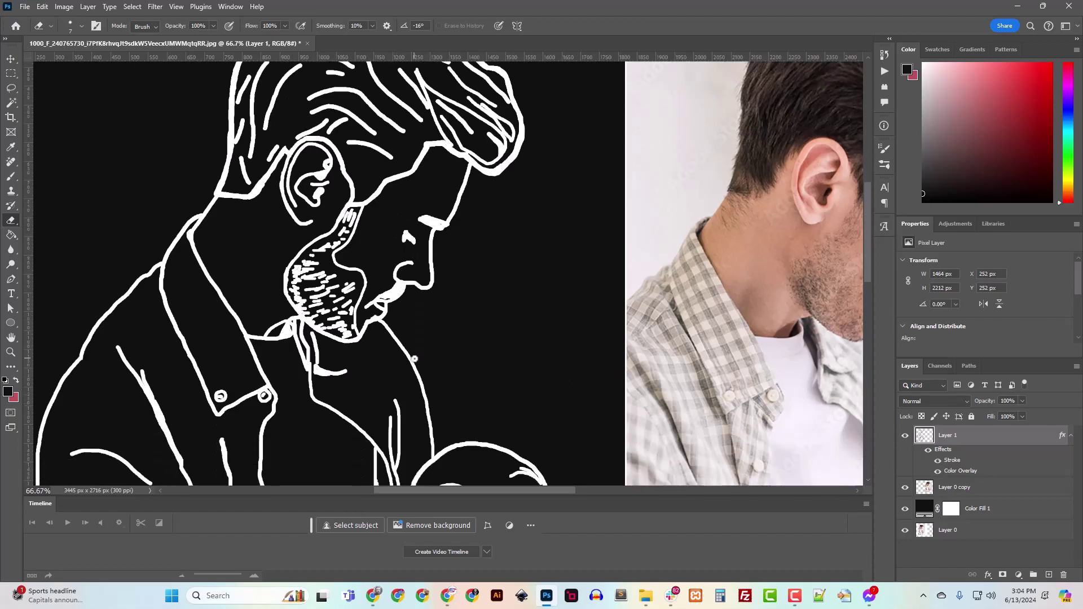
scroll(415, 359, "down", 2)
scroll(432, 392, "down", 3)
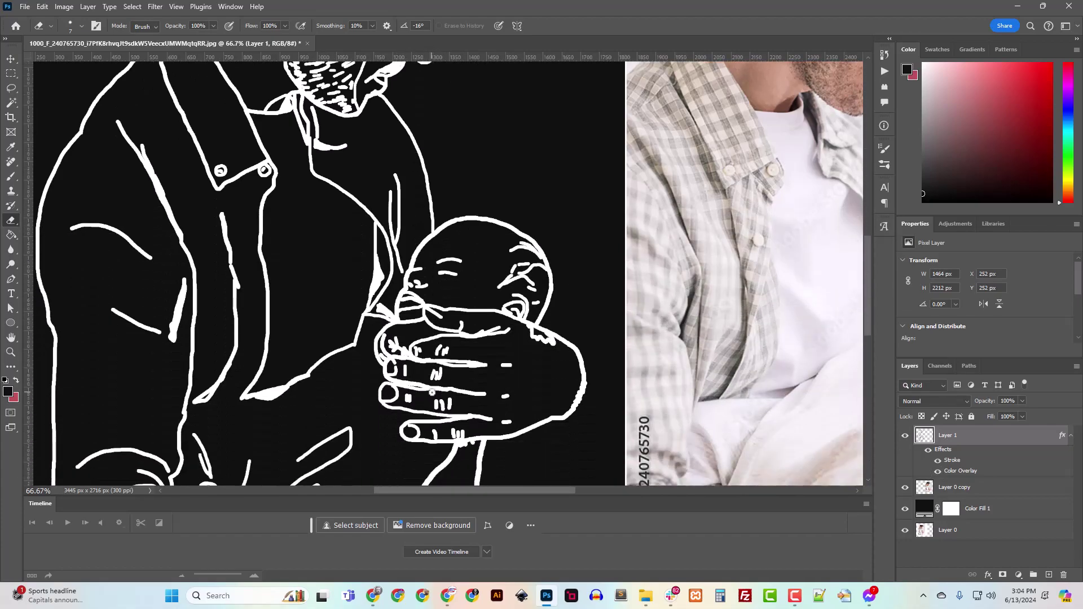
scroll(432, 392, "down", 2)
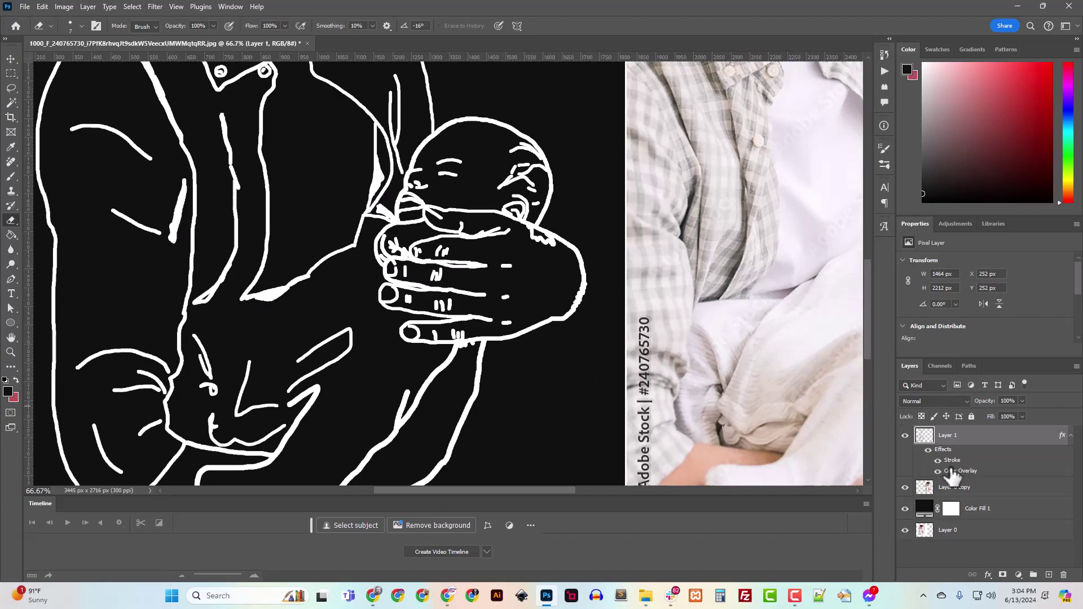
scroll(477, 345, "up", 1)
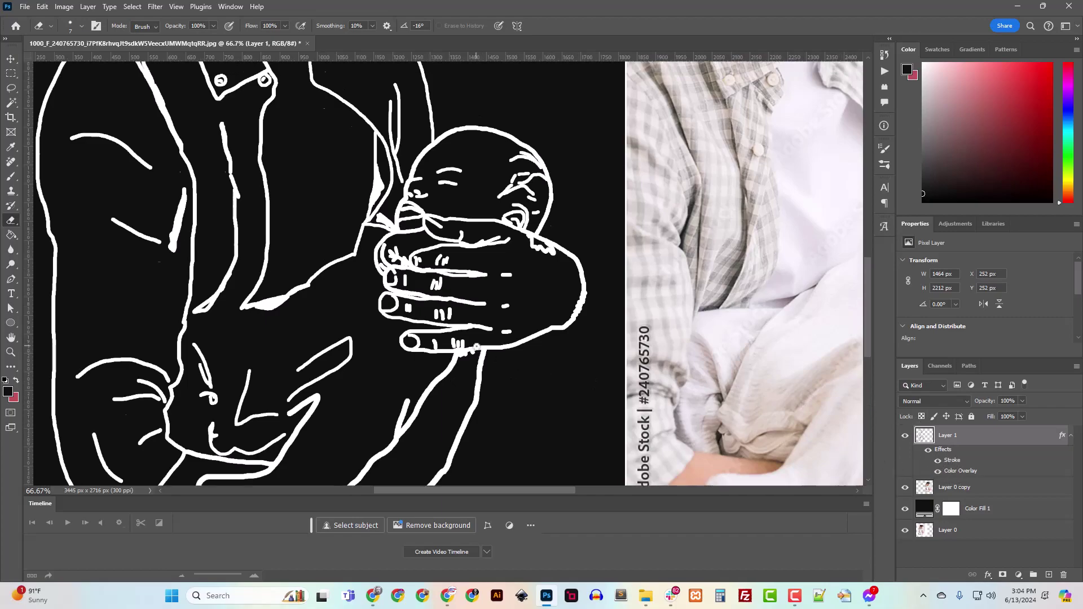
scroll(476, 346, "up", 5)
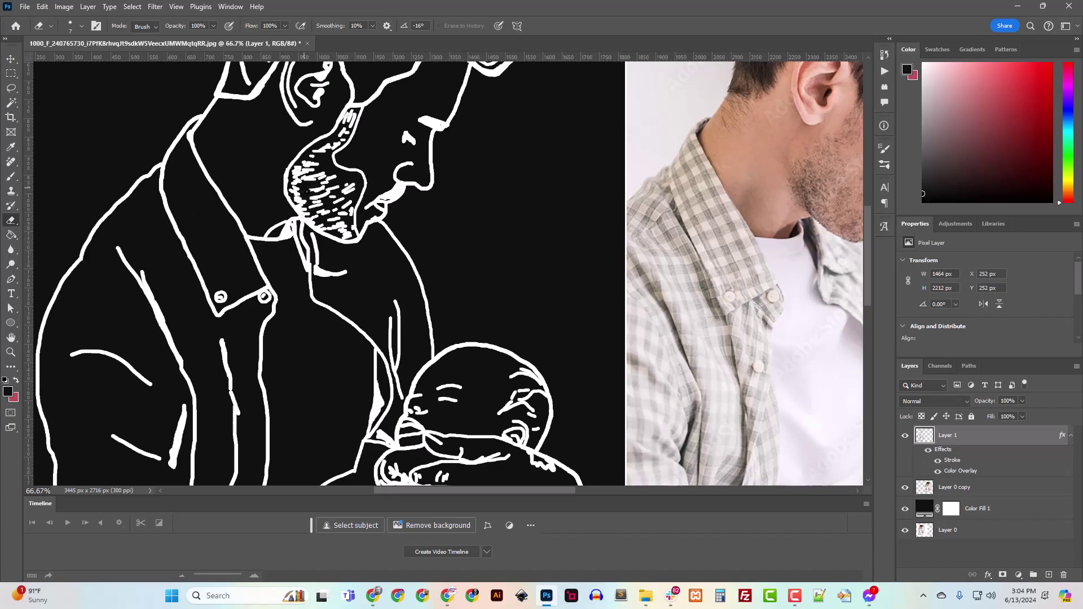
scroll(485, 303, "up", 3)
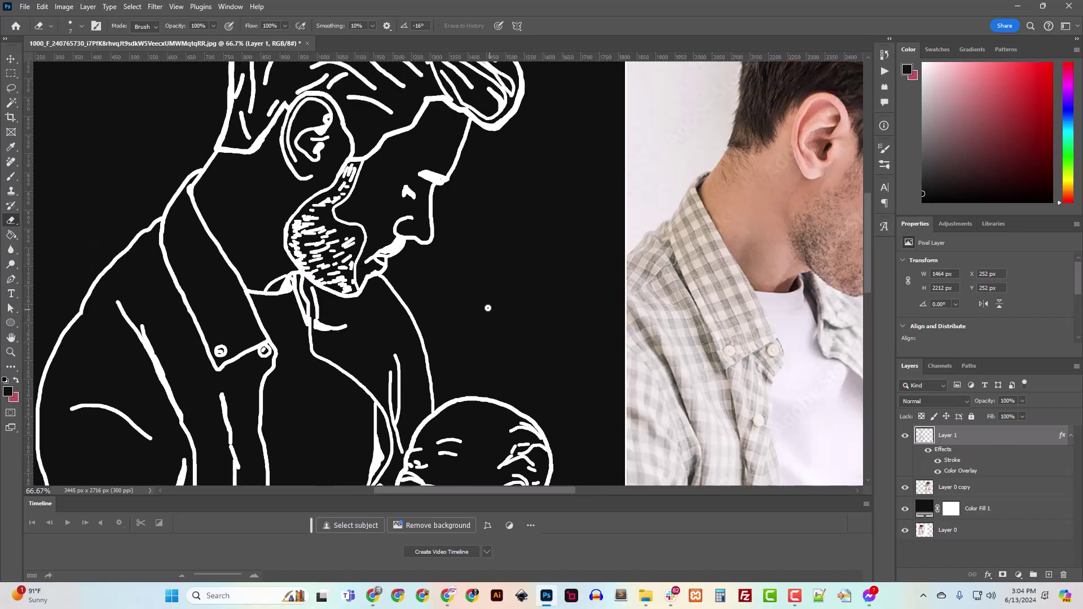
scroll(401, 263, "down", 12)
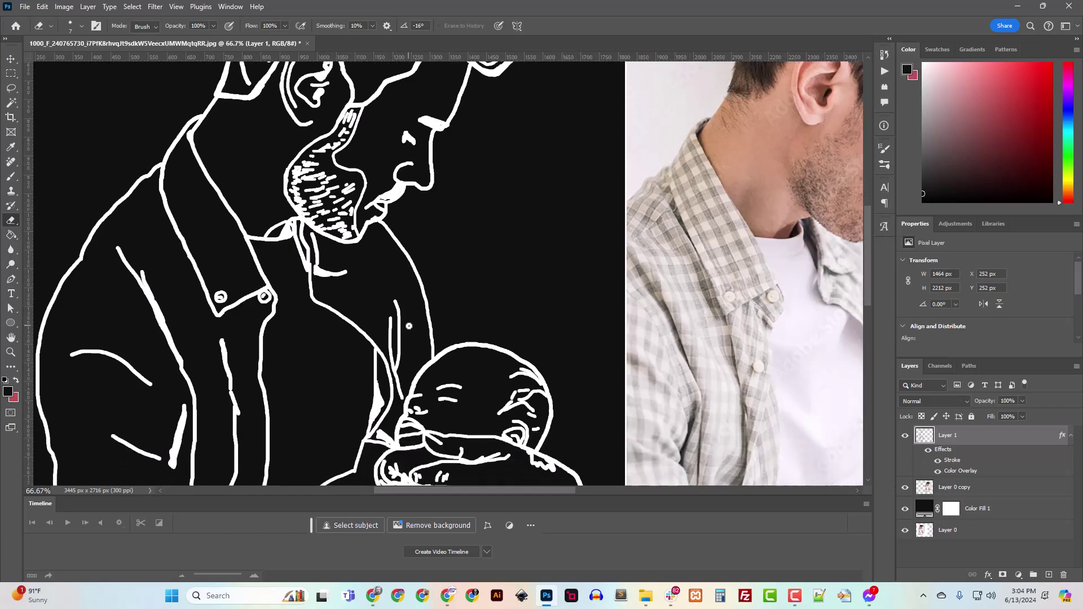
scroll(406, 326, "down", 9)
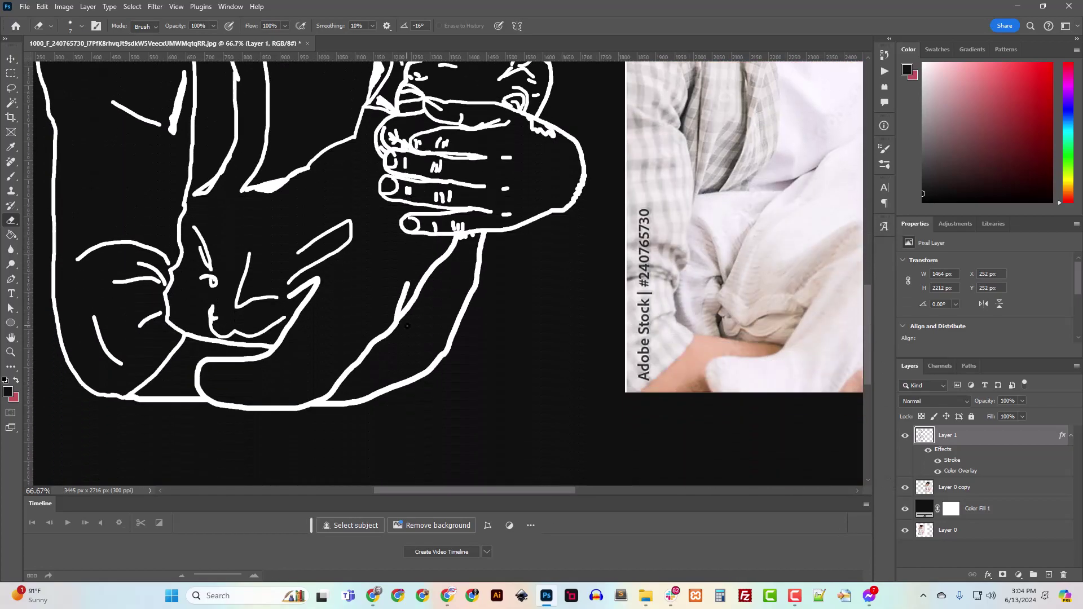
scroll(407, 325, "up", 4)
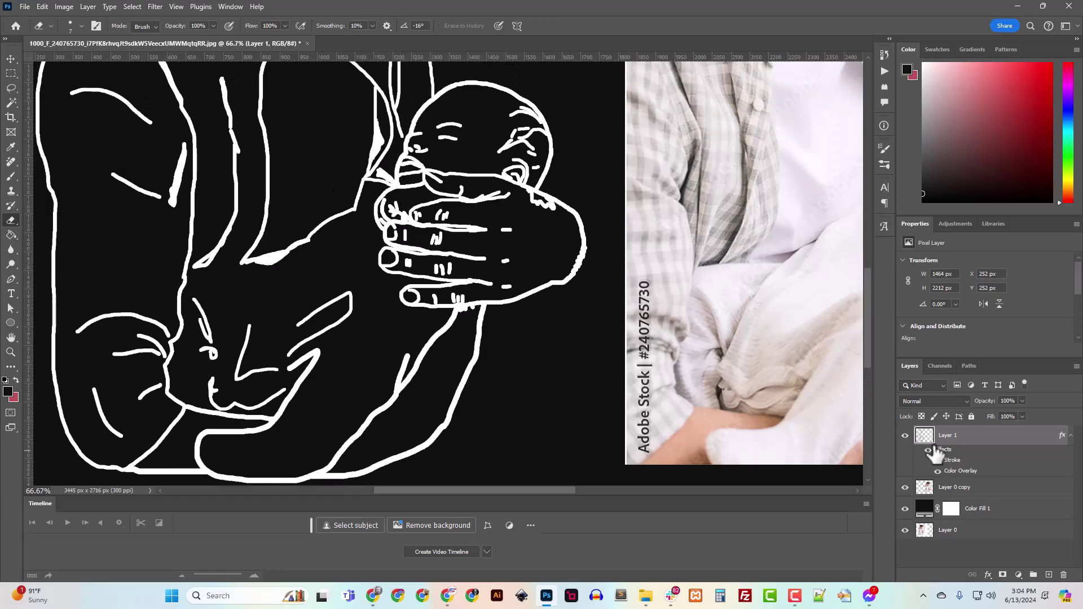
key("ctrl+minus")
key("ctrl+minus")
key("ctrl+minus")
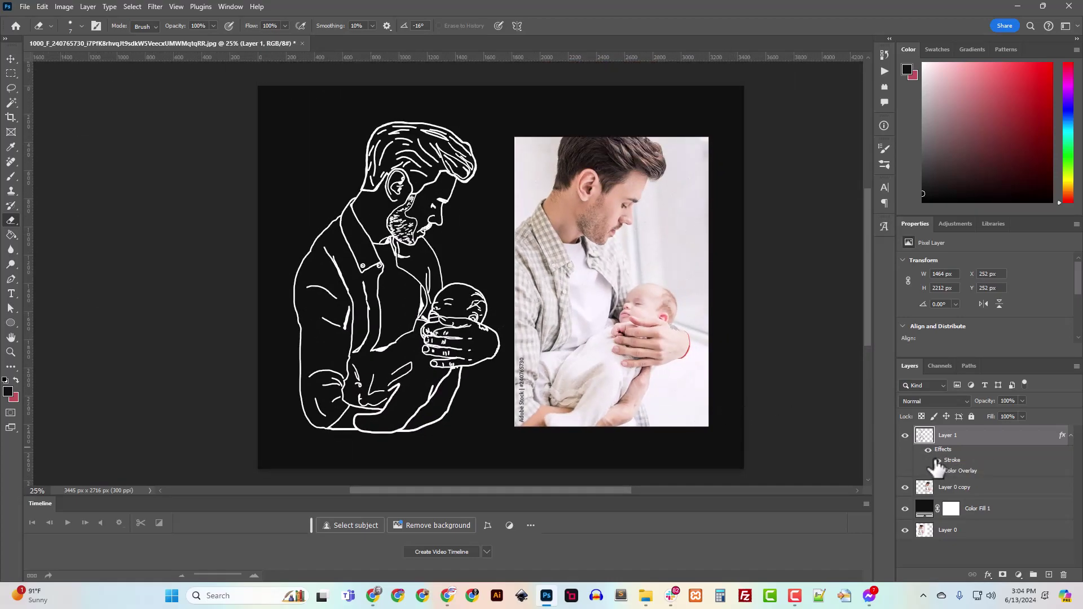
left_click(938, 460)
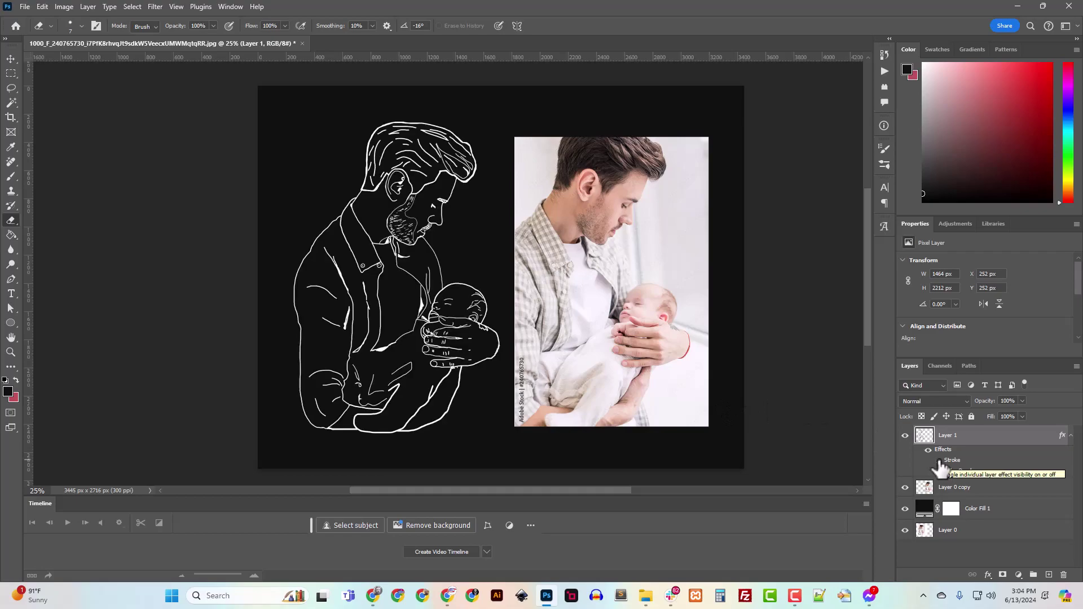
left_click(938, 460)
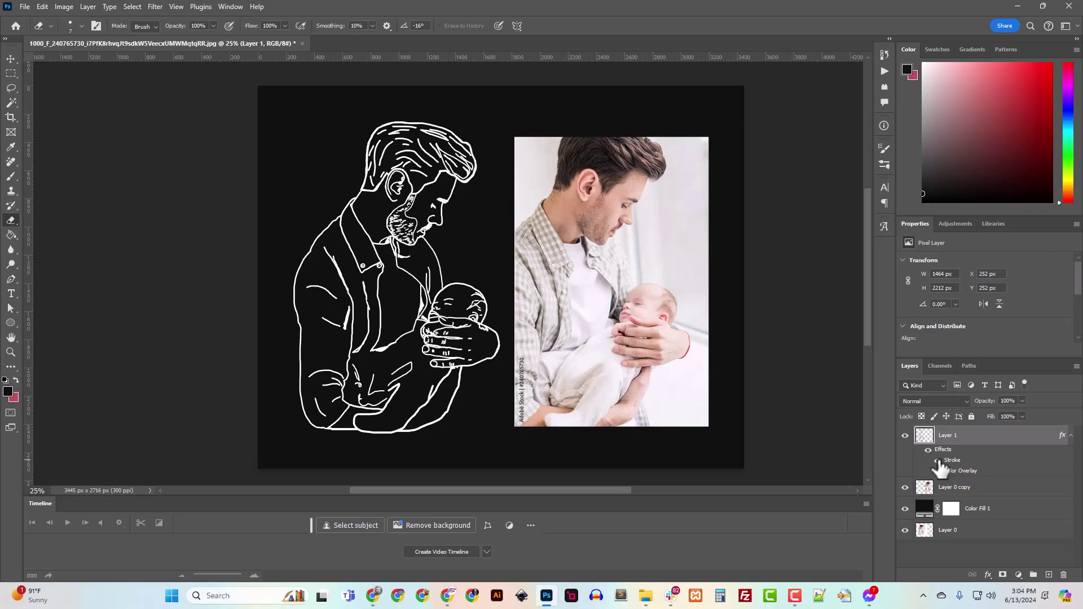
left_click(938, 459)
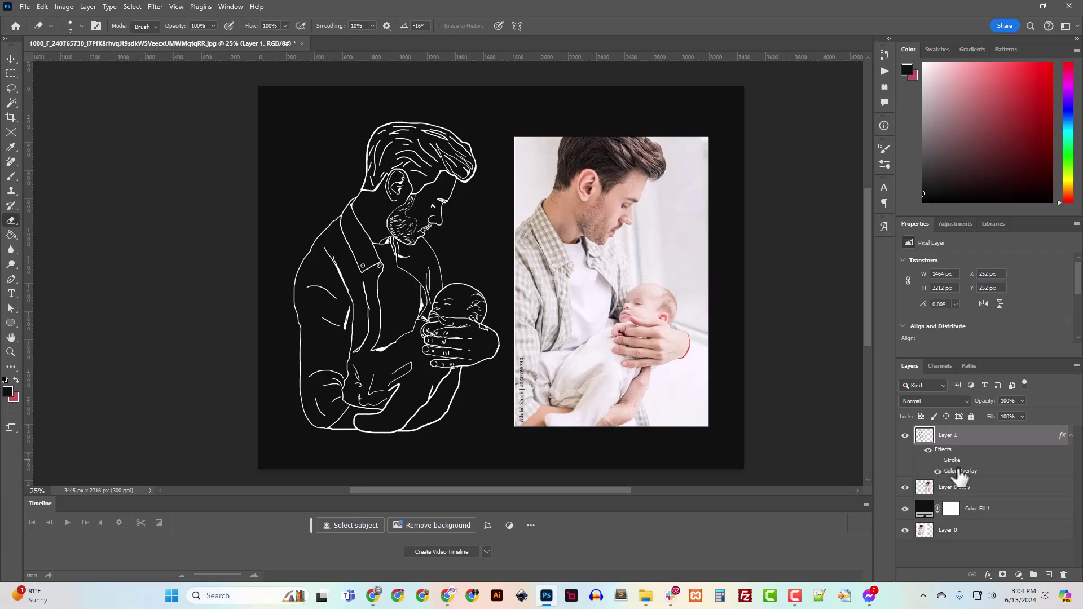
- Re-enable Layer 1's Stroke at 1 px, trying Center before settling on Outside position
left_click(938, 460)
double_click(952, 459)
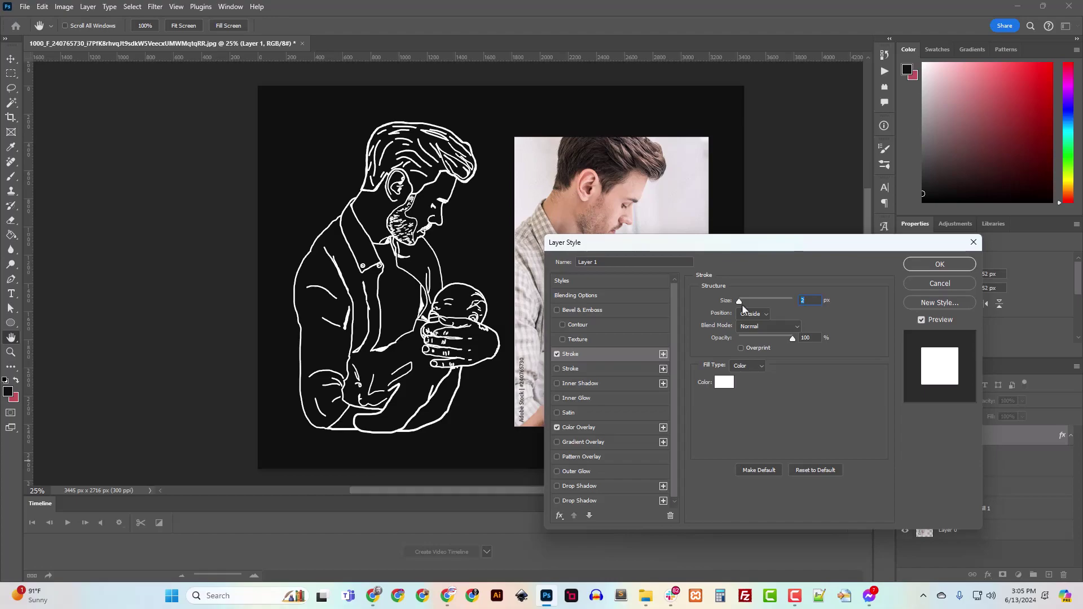
key("Down")
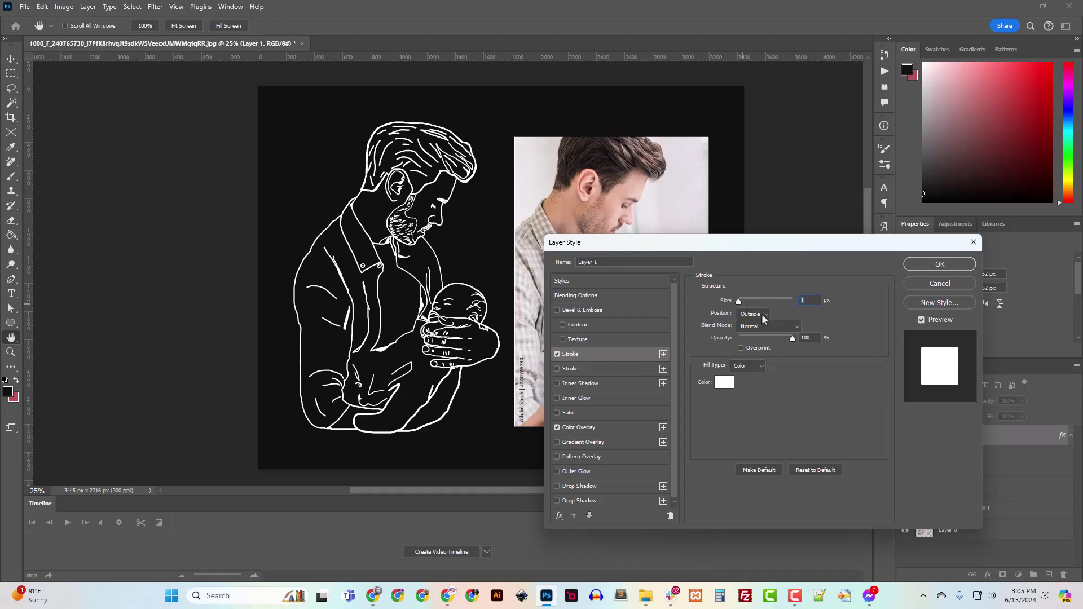
left_click(763, 319)
left_click(750, 344)
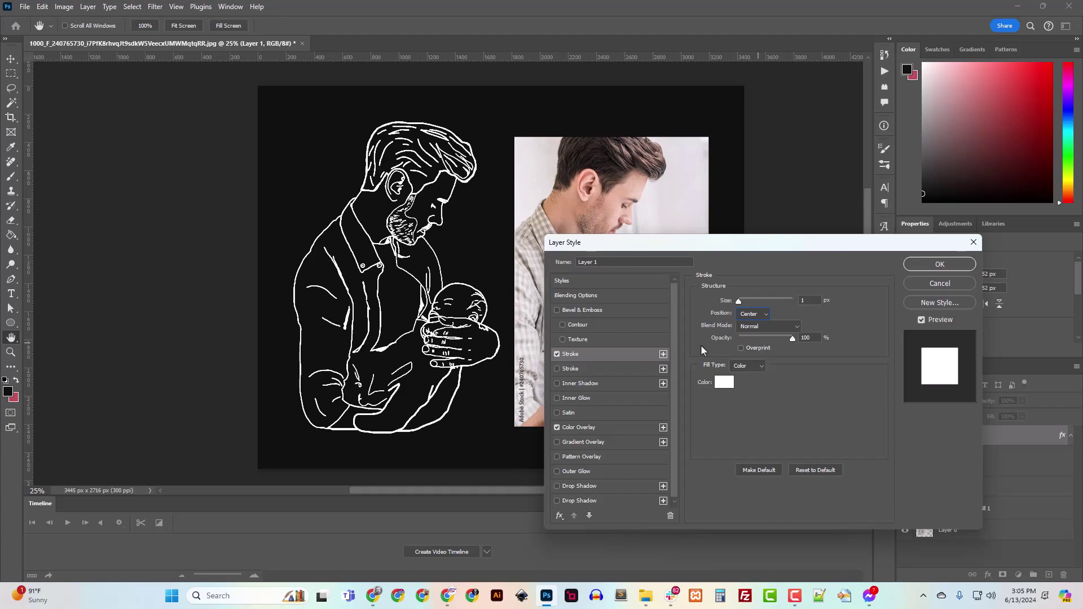
key("ctrl+plus")
key("ctrl+plus")
key("ctrl+plus")
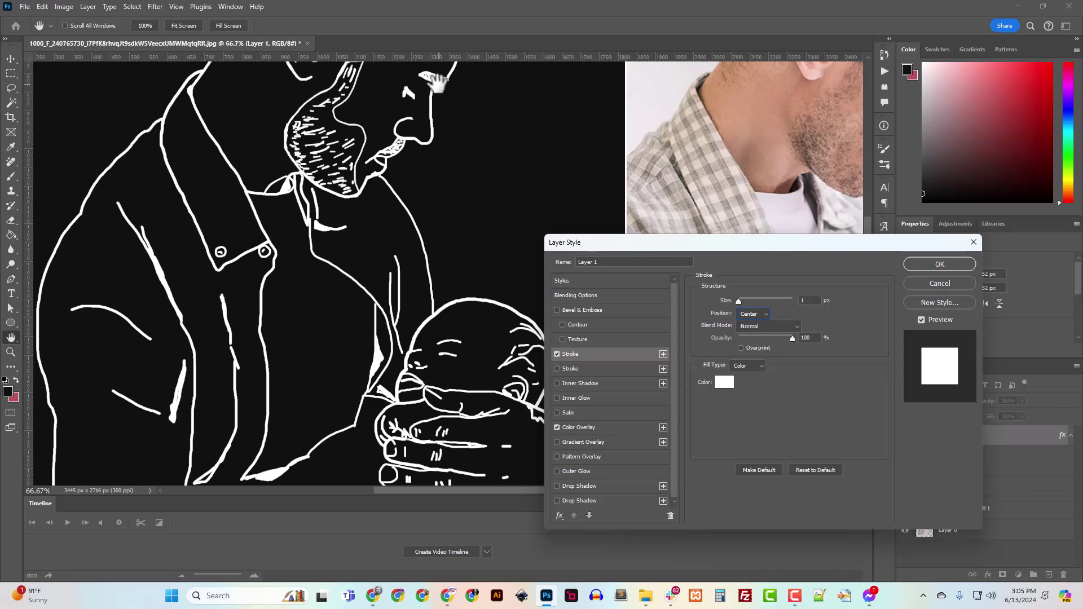
left_click(765, 319)
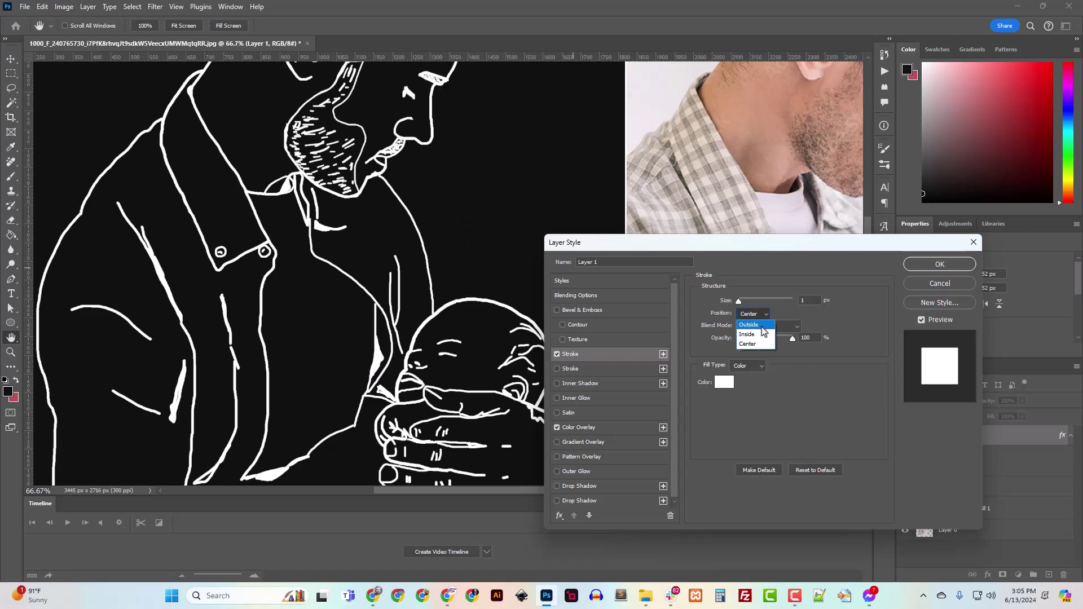
left_click(756, 324)
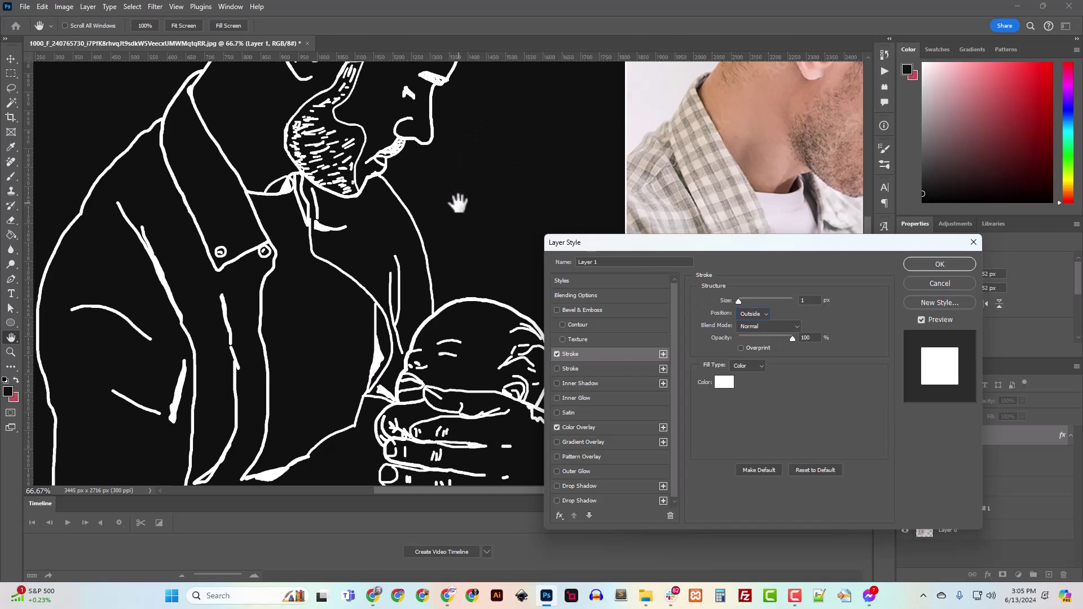
scroll(451, 237, "up", 5)
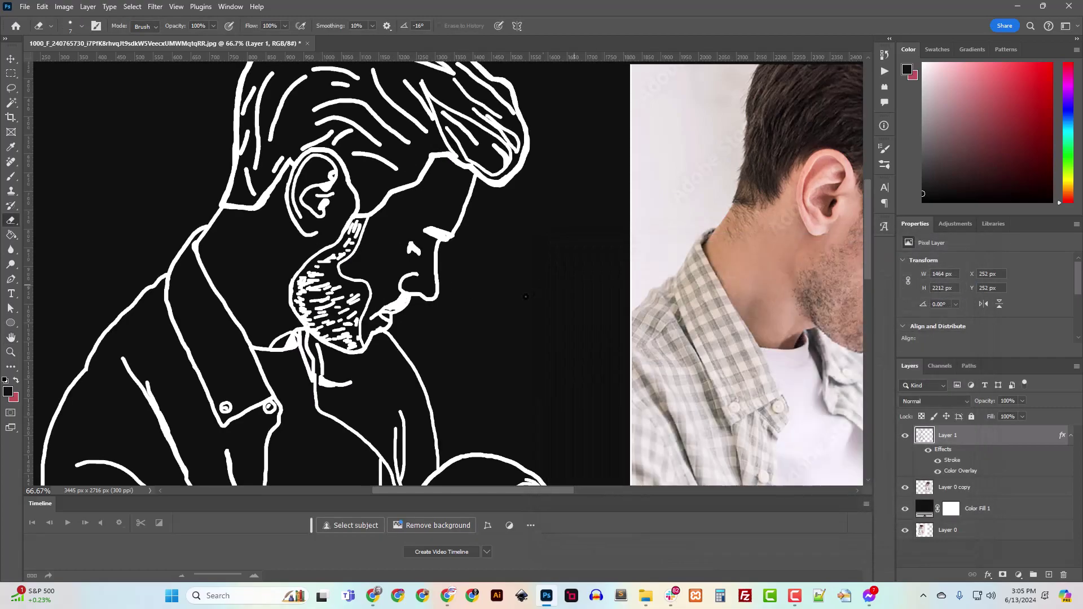
- Turn off Color Overlay and hide Color Fill 1, Layer 0 and Layer 0 copy, leaving black lines on transparency
scroll(510, 307, "up", 1)
scroll(511, 307, "down", 3)
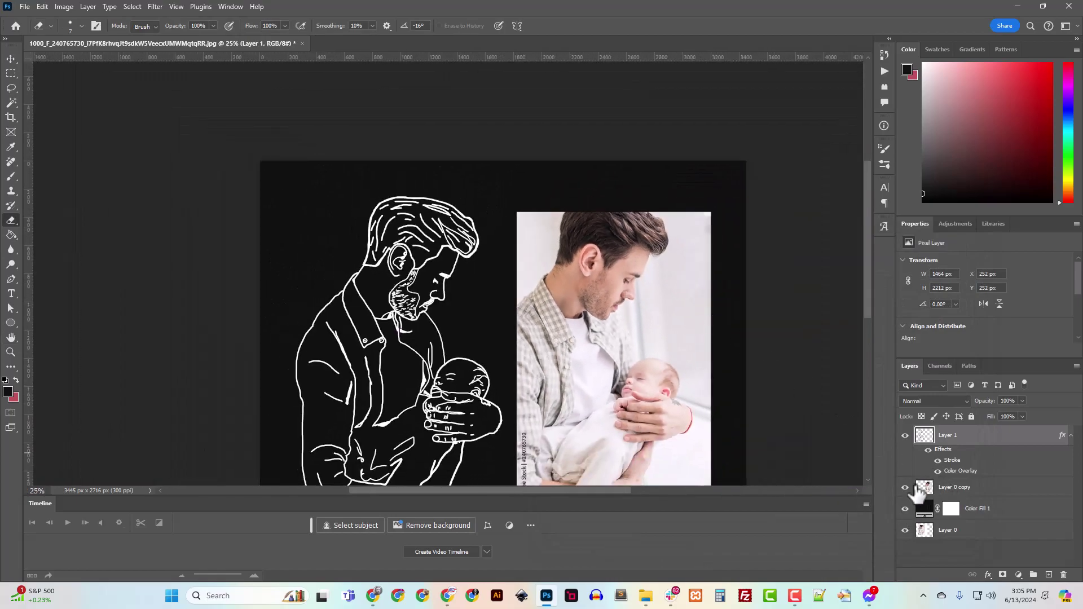
left_click(928, 470)
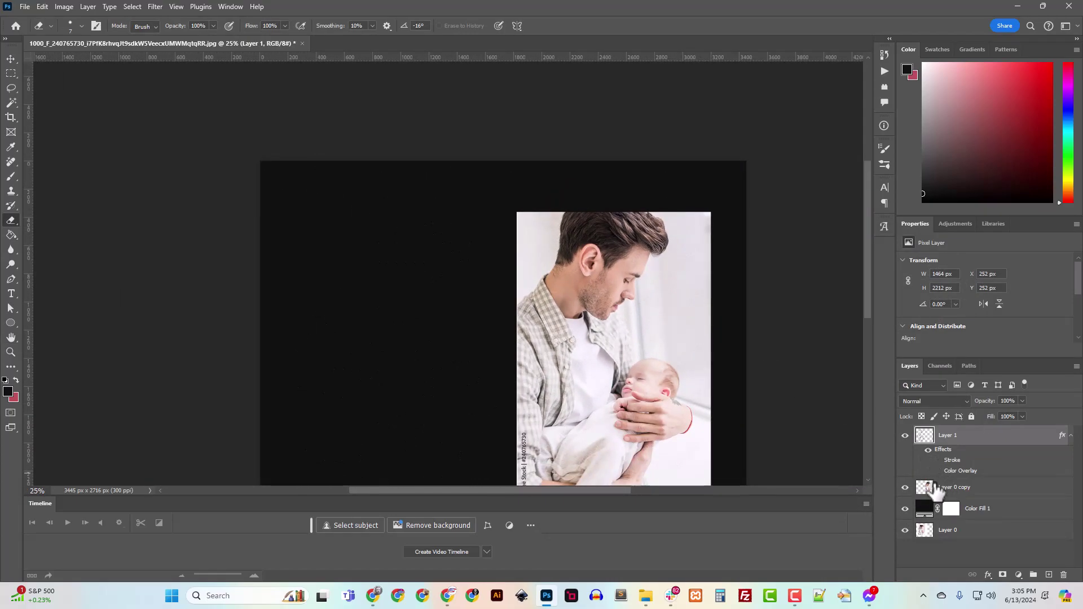
left_click(905, 509)
left_click(905, 531)
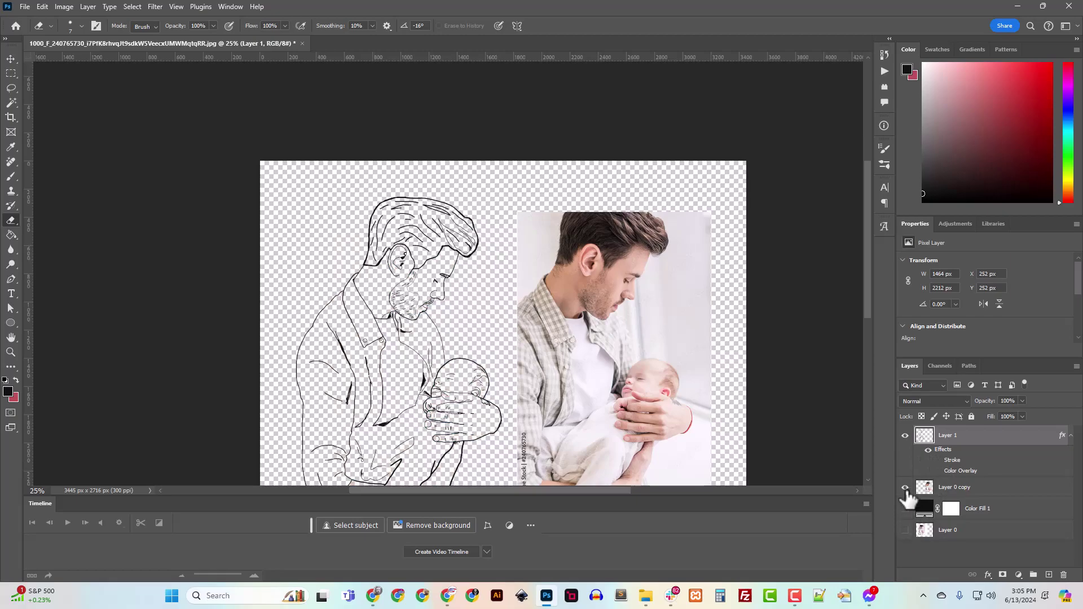
left_click(905, 487)
scroll(673, 427, "down", 2)
scroll(415, 303, "up", 3)
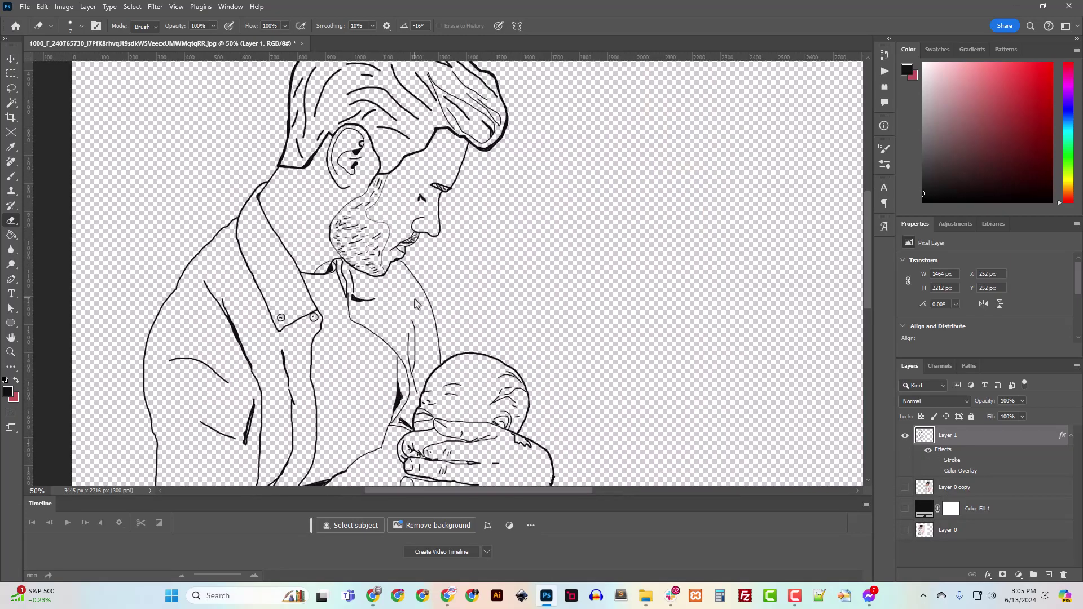
left_click(11, 103)
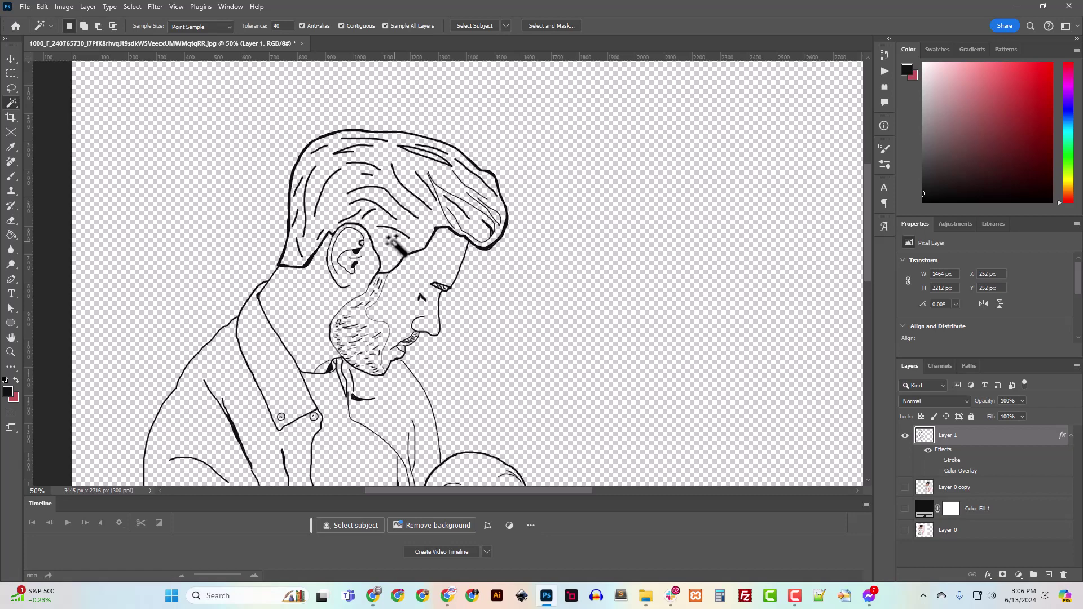
- Magic Wand the hair area and expand the selection with Select > Modify > Expand
left_click(393, 242)
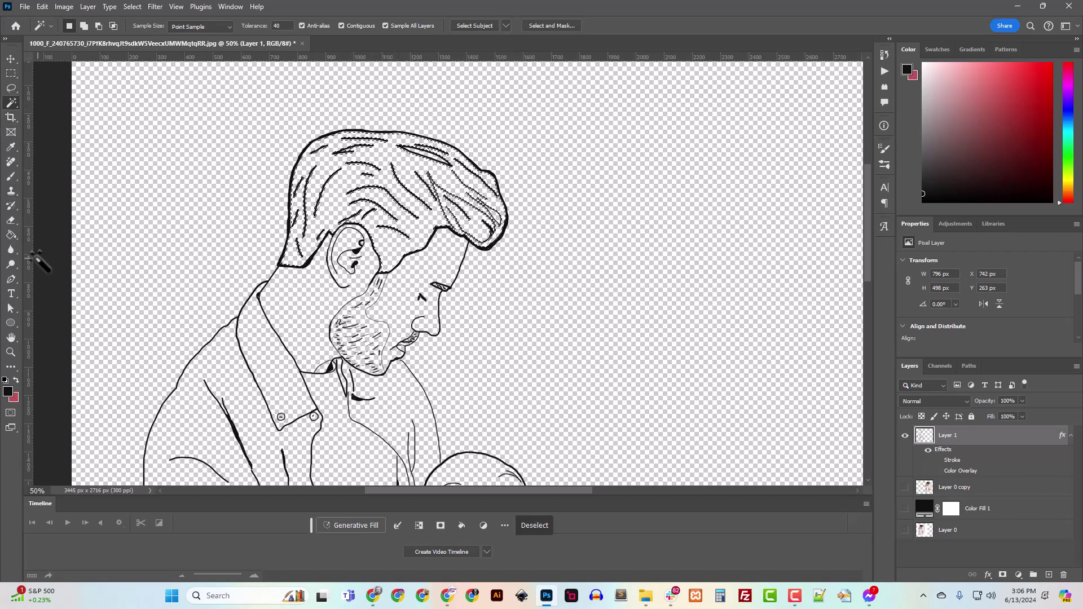
left_click(132, 7)
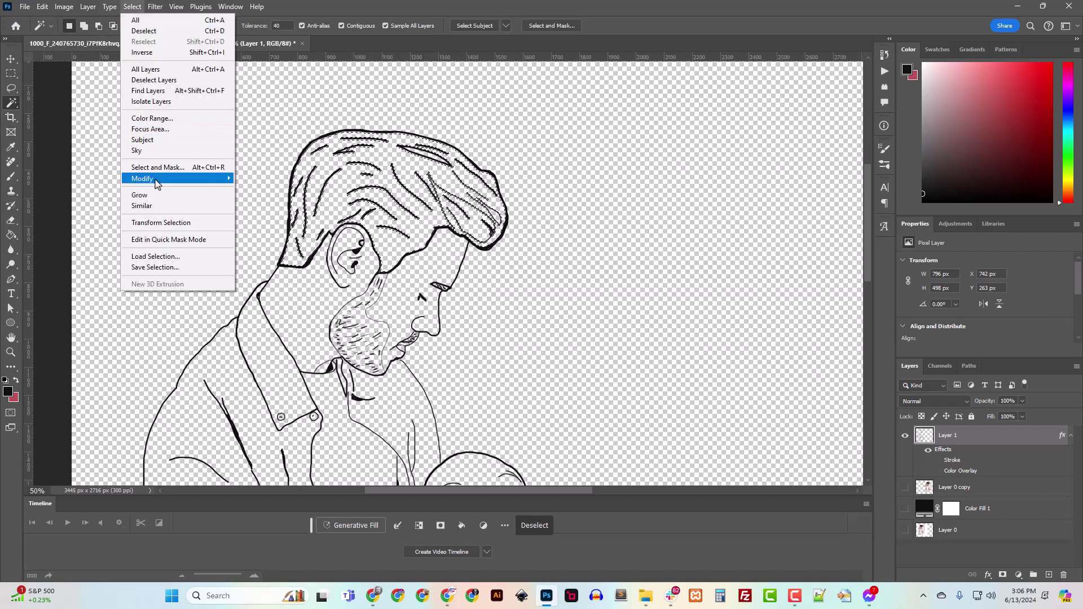
mouse_move(188, 181)
left_click(256, 200)
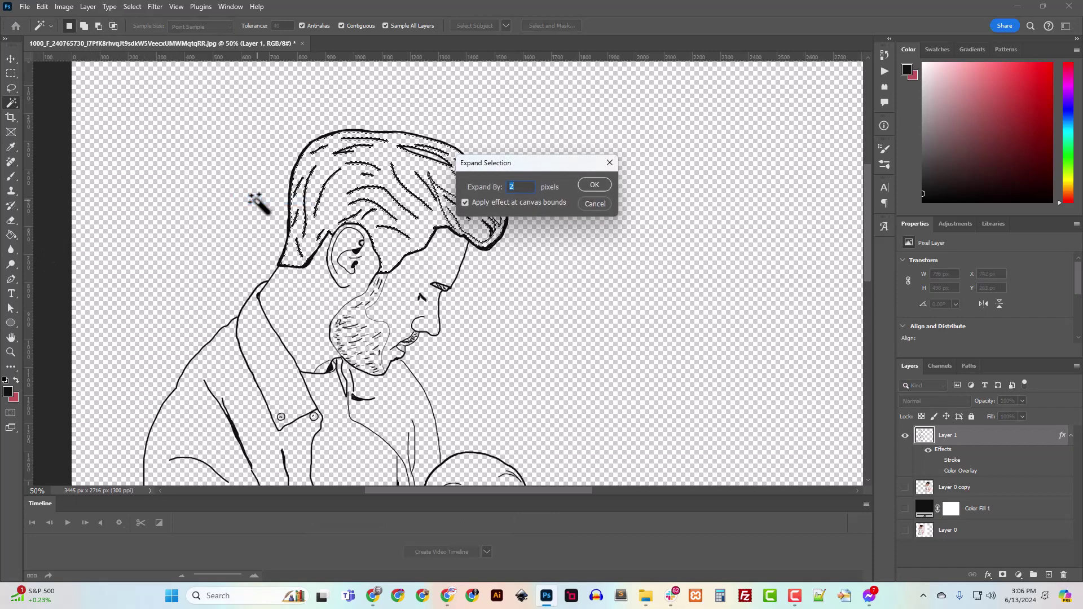
key("Return")
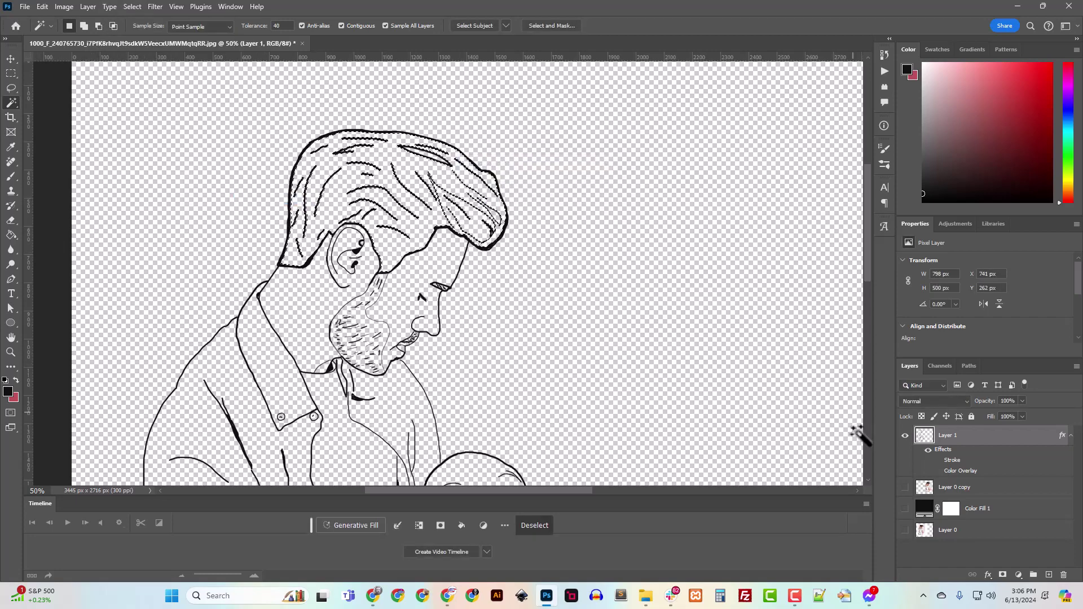
- On a new Layer 2 above Layer 0 copy, bucket-fill the hair black, deselect, and fill the leftover gap
left_click(948, 488)
key("ctrl+shift+n")
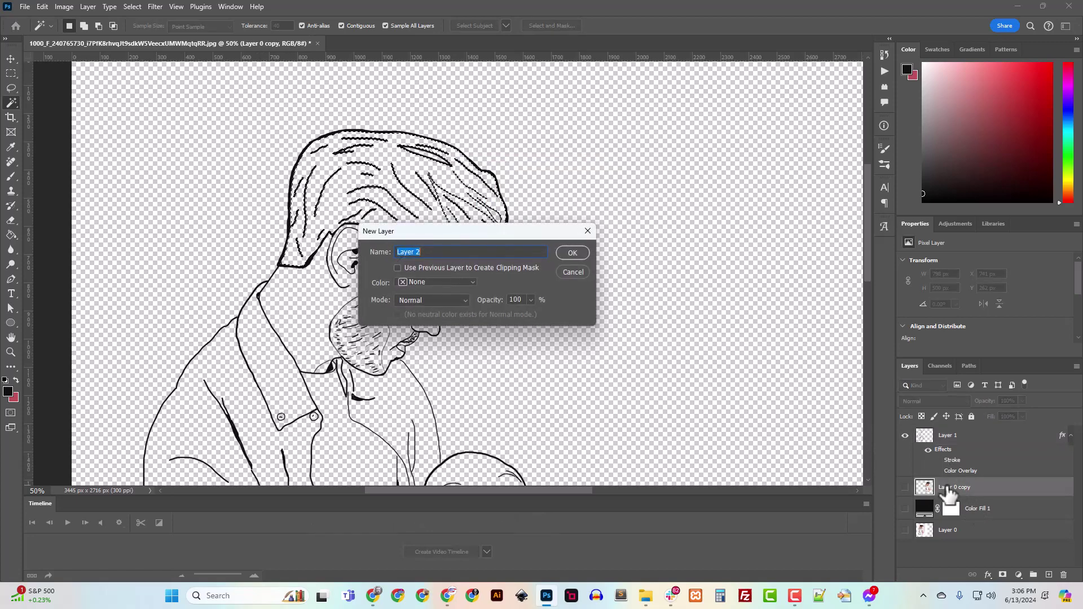
key("Return")
left_click(11, 234)
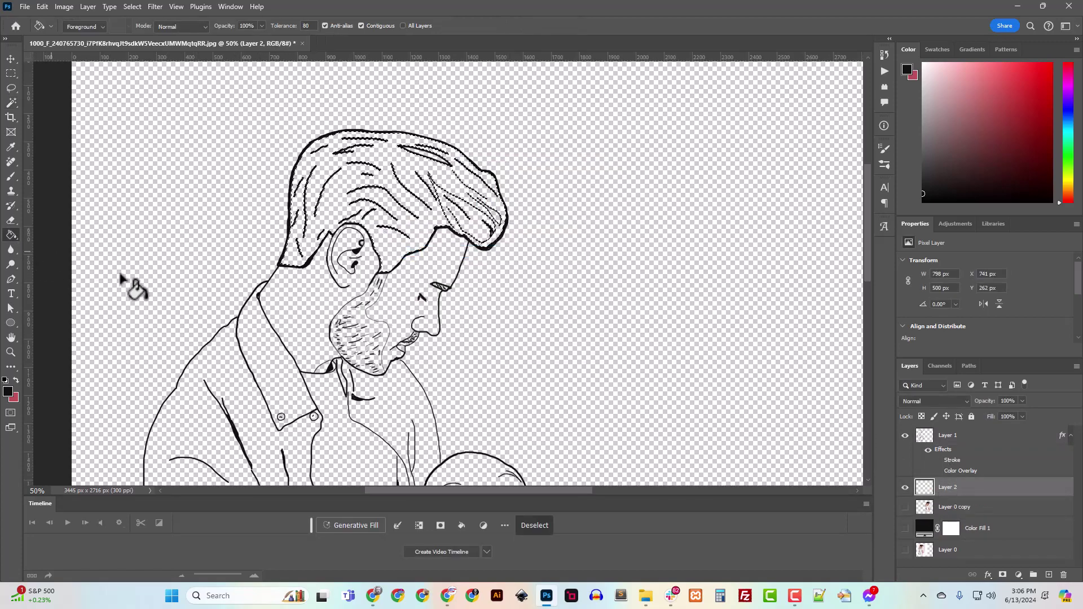
left_click(388, 241)
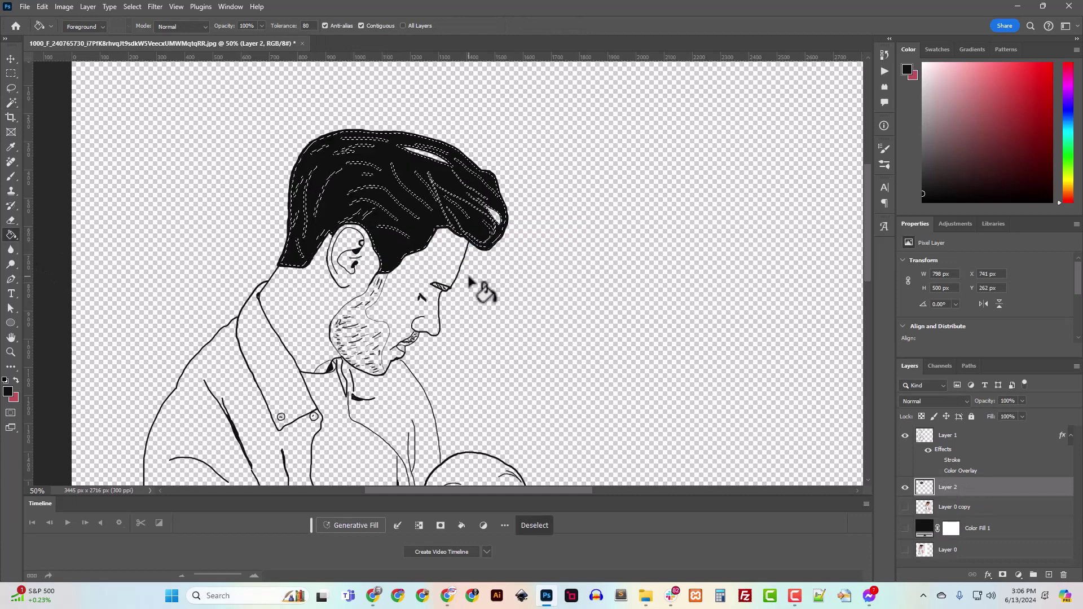
key("ctrl+d")
scroll(479, 288, "up", 2)
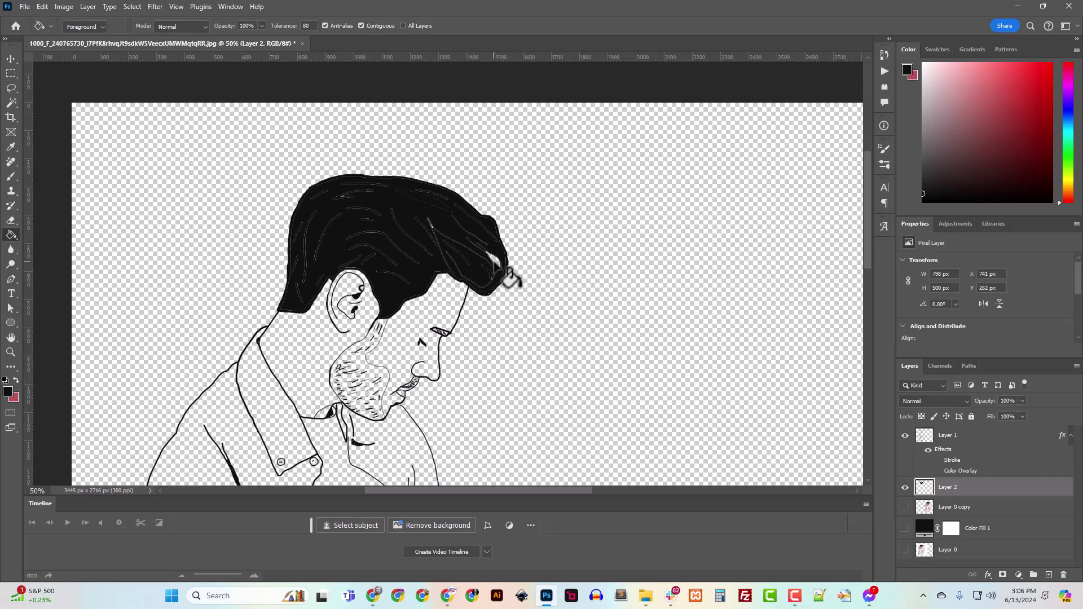
left_click(495, 263)
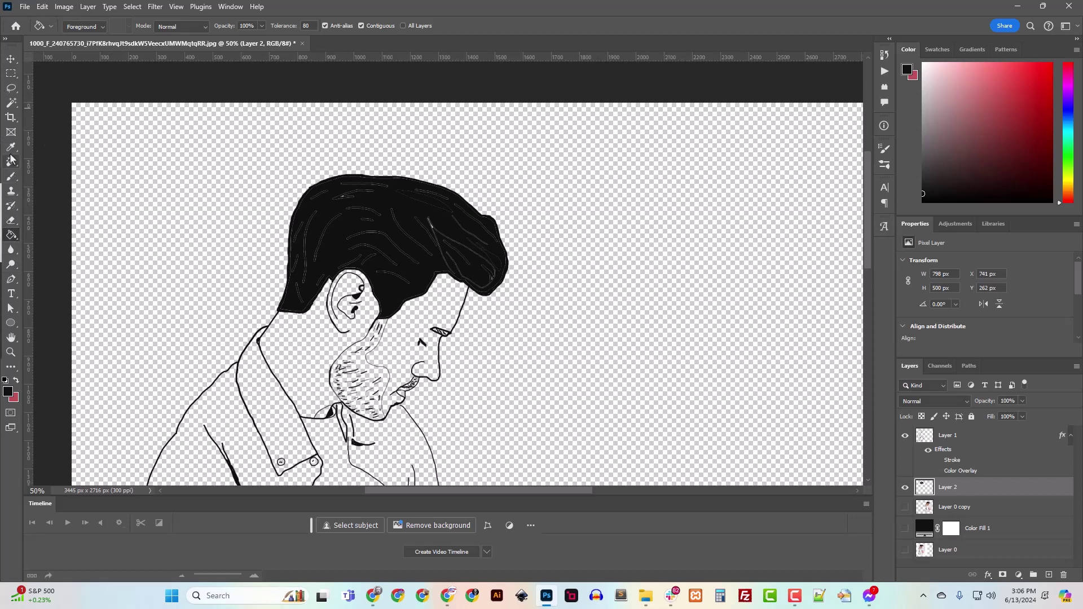
- Zoom to 100% on the hair, select the line-art strokes, and contract the selection by 1 pixel
left_click(11, 87)
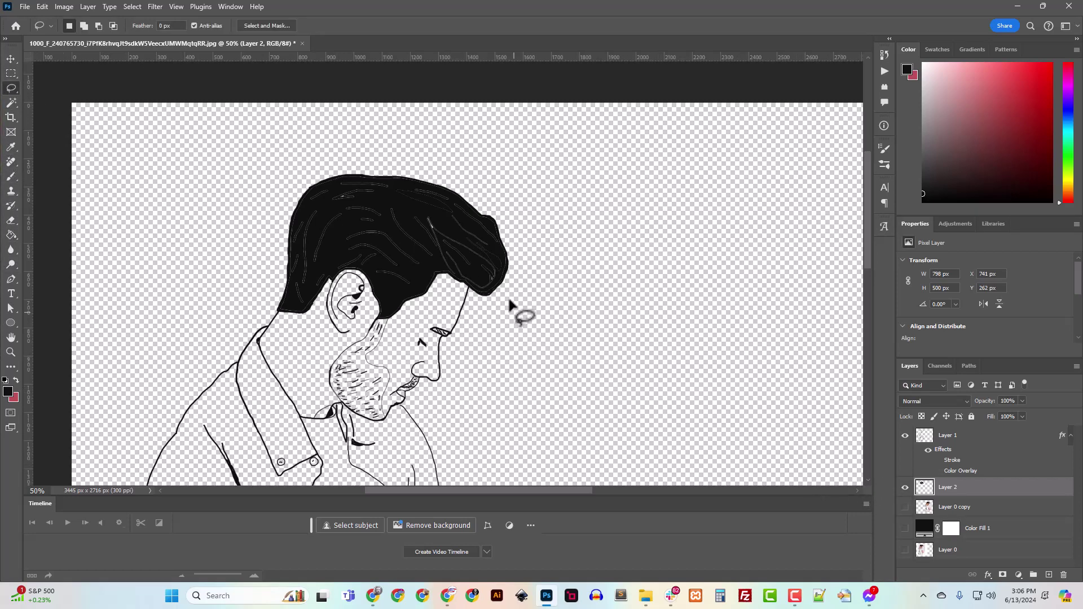
key("ctrl+plus")
key("ctrl+plus")
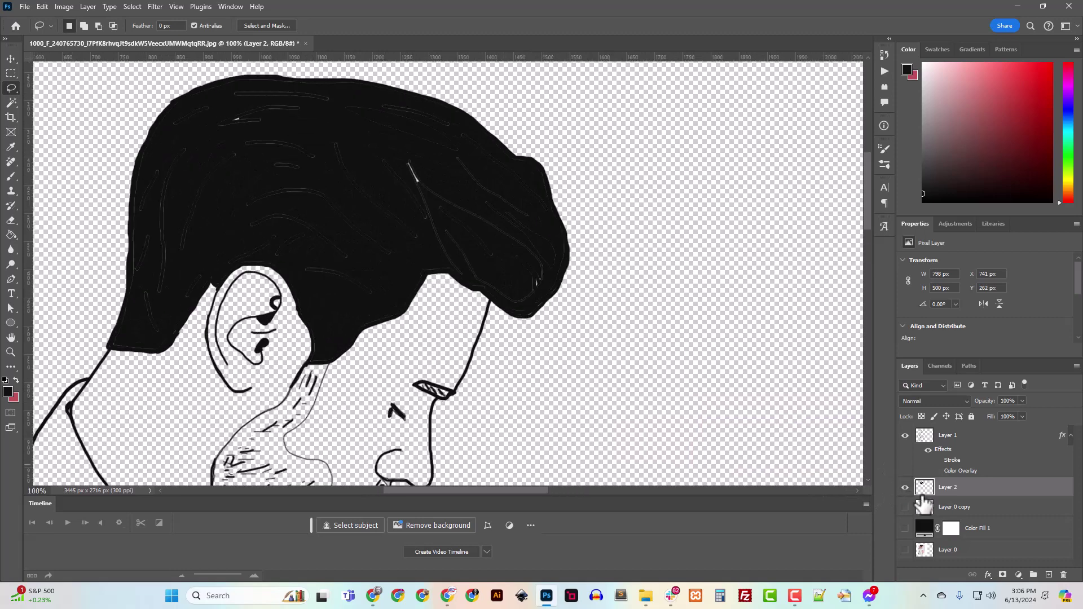
left_click(925, 439, "ctrl")
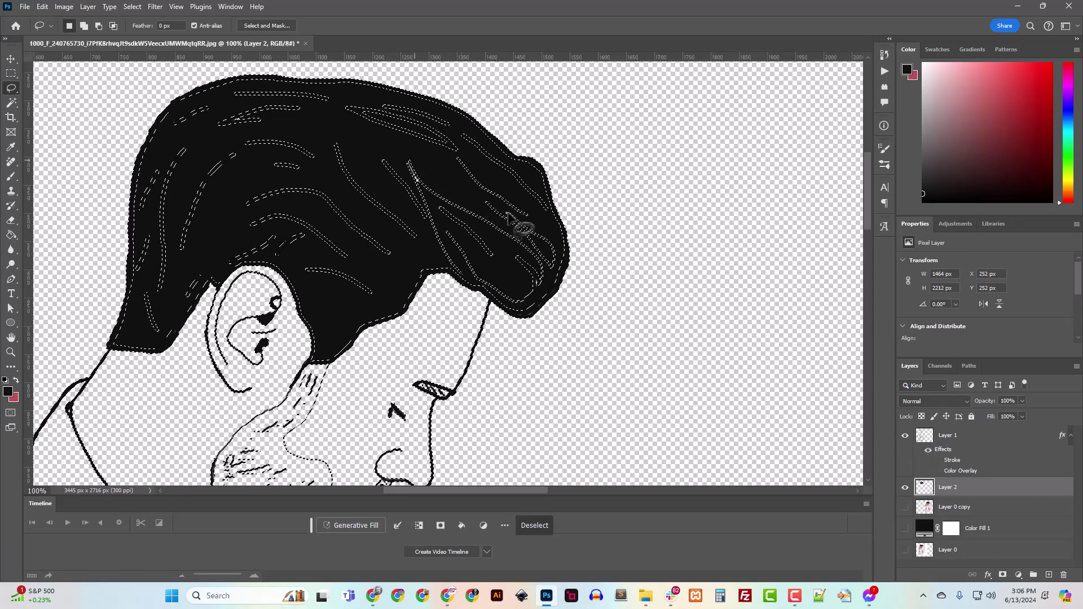
left_click(132, 7)
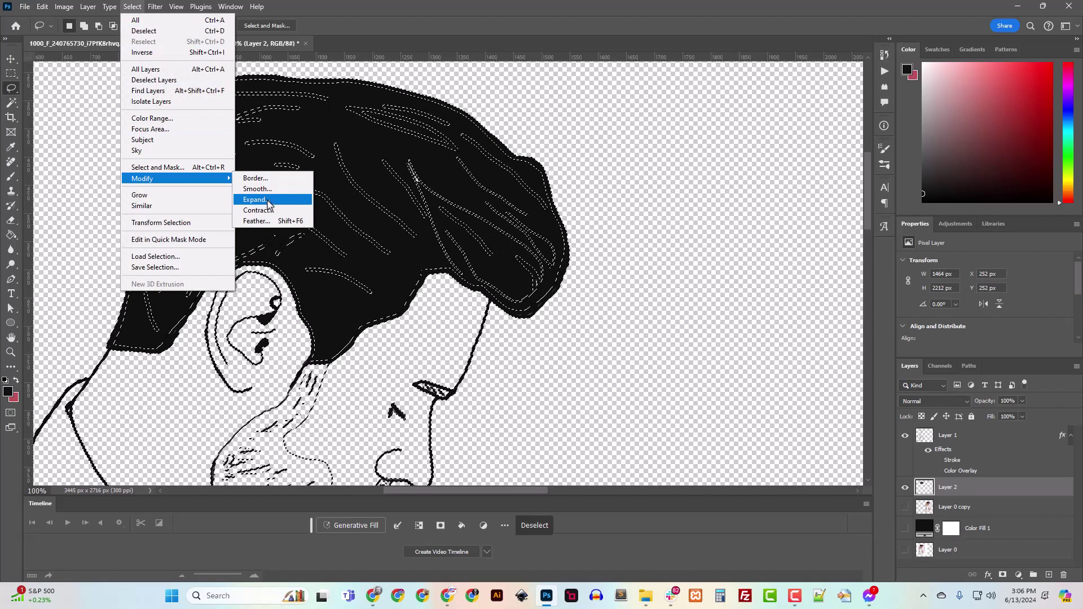
left_click(267, 212)
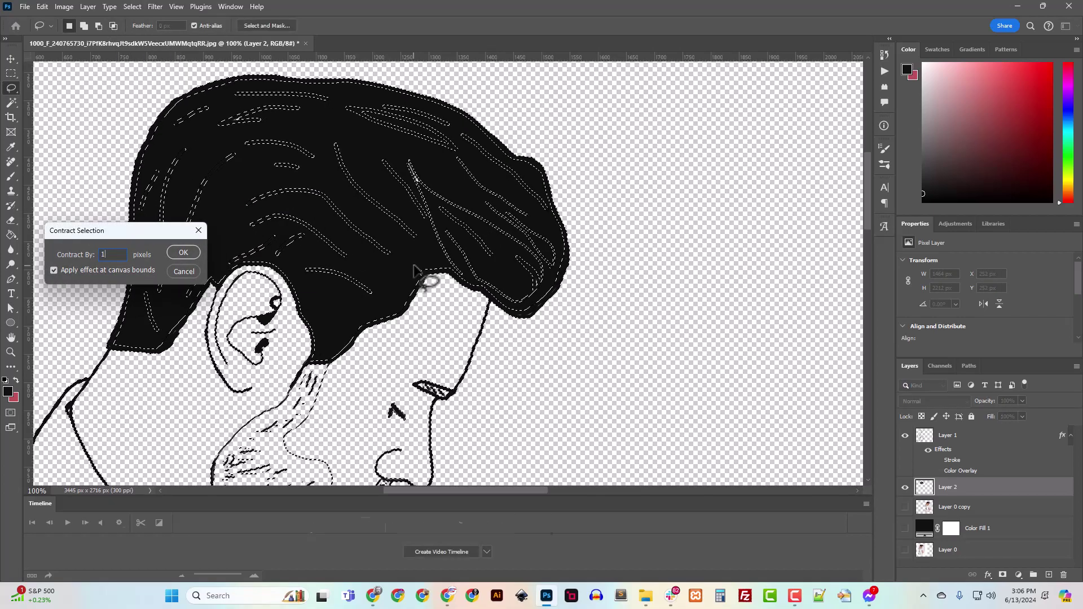
key("Return")
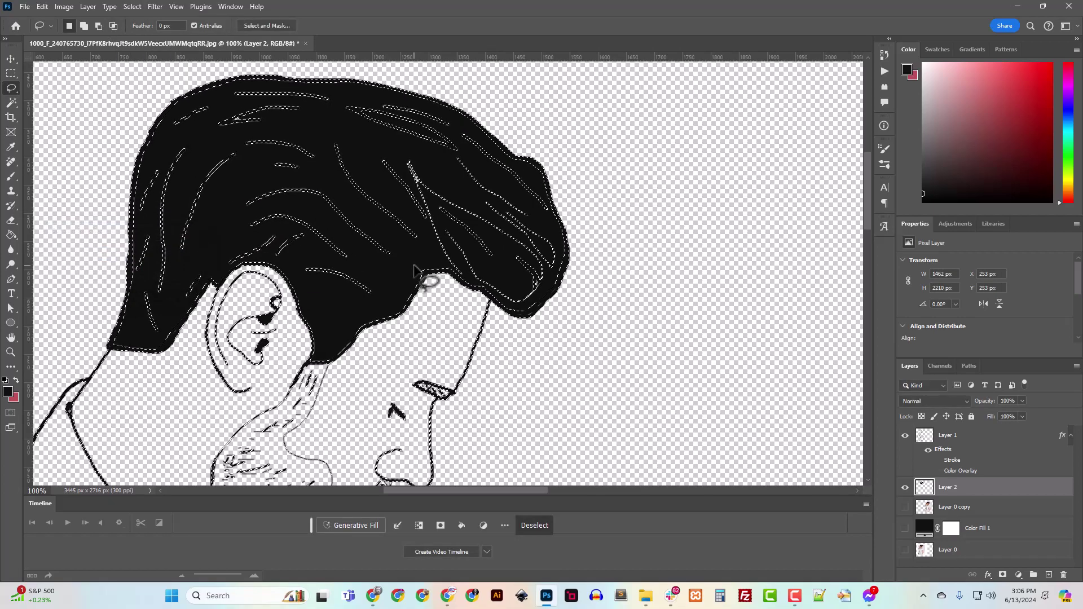
- Hide Layer 1's line art so only the Layer 2 hair fill shows, then deselect
left_click(904, 487)
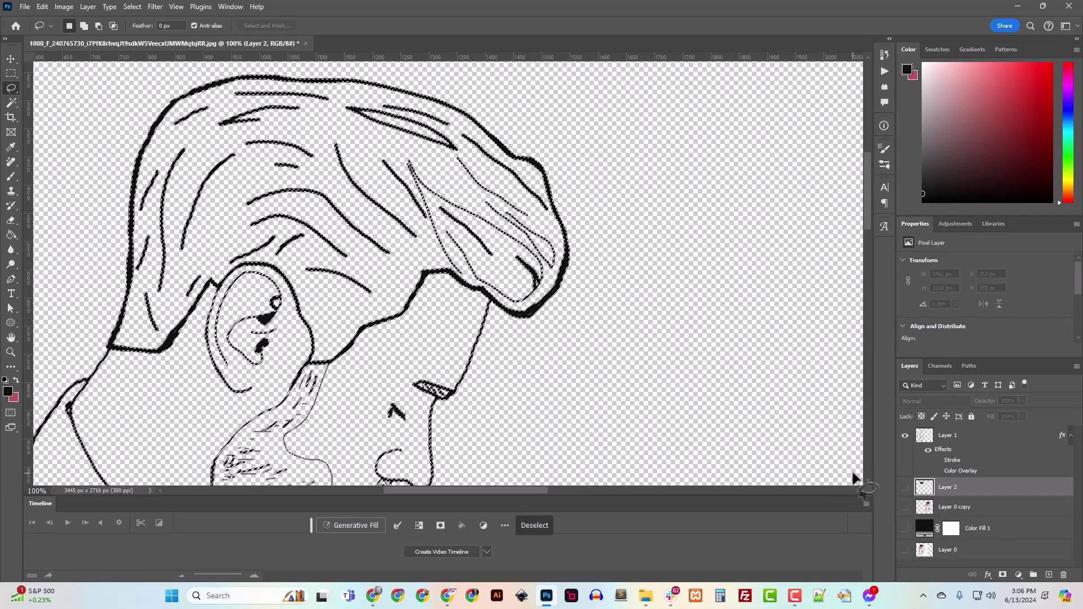
left_click(905, 487)
left_click(905, 435)
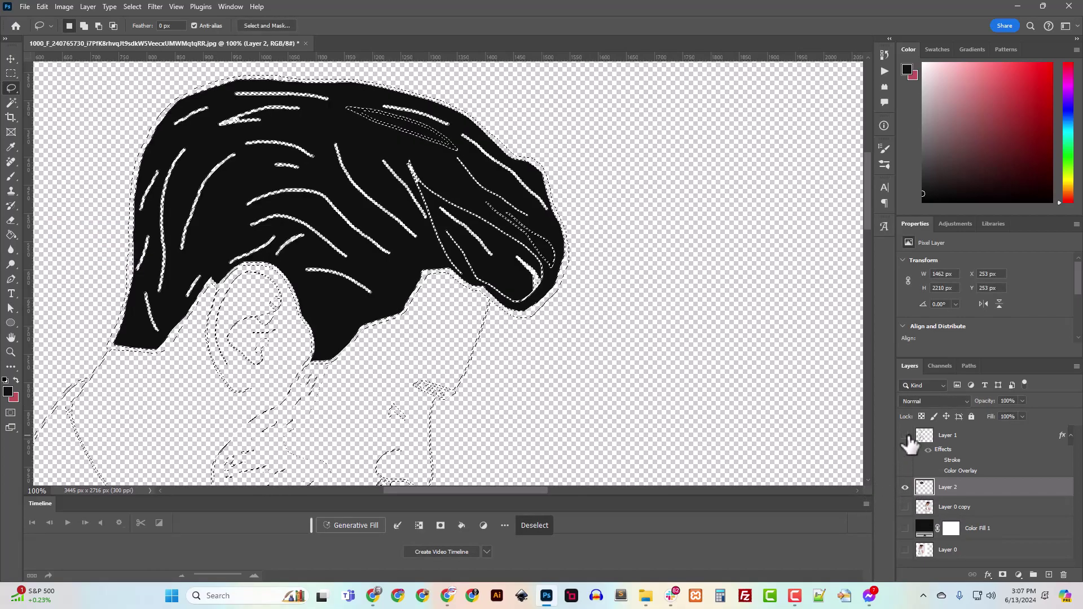
left_click(591, 384)
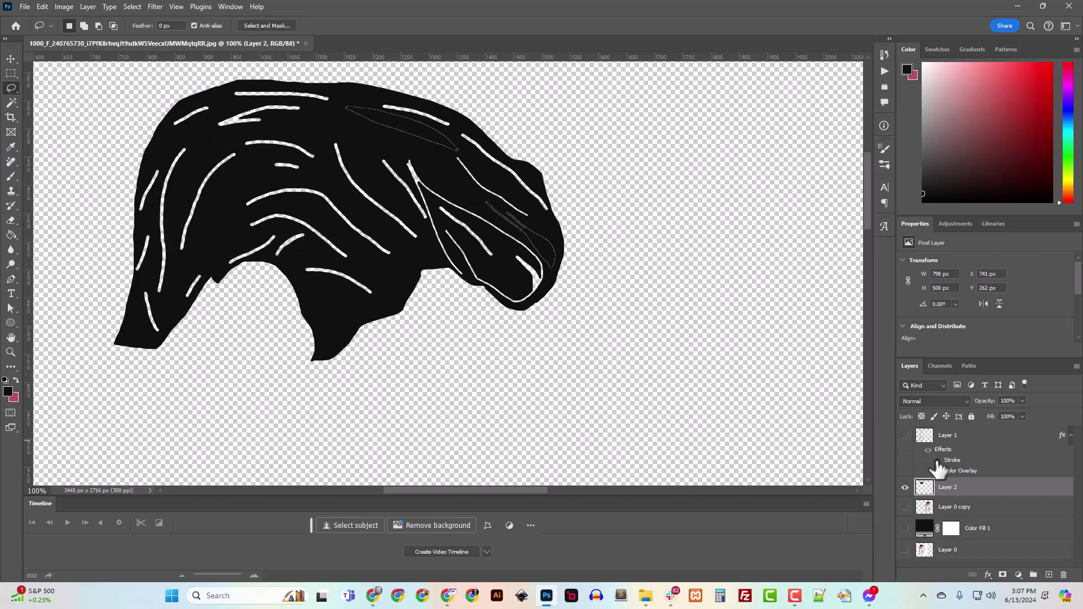
- Magic Wand the transparent area around the hair and expand the selection by 2 px
left_click(904, 436)
left_click(905, 436)
left_click(904, 436)
left_click(904, 436)
left_click(10, 103)
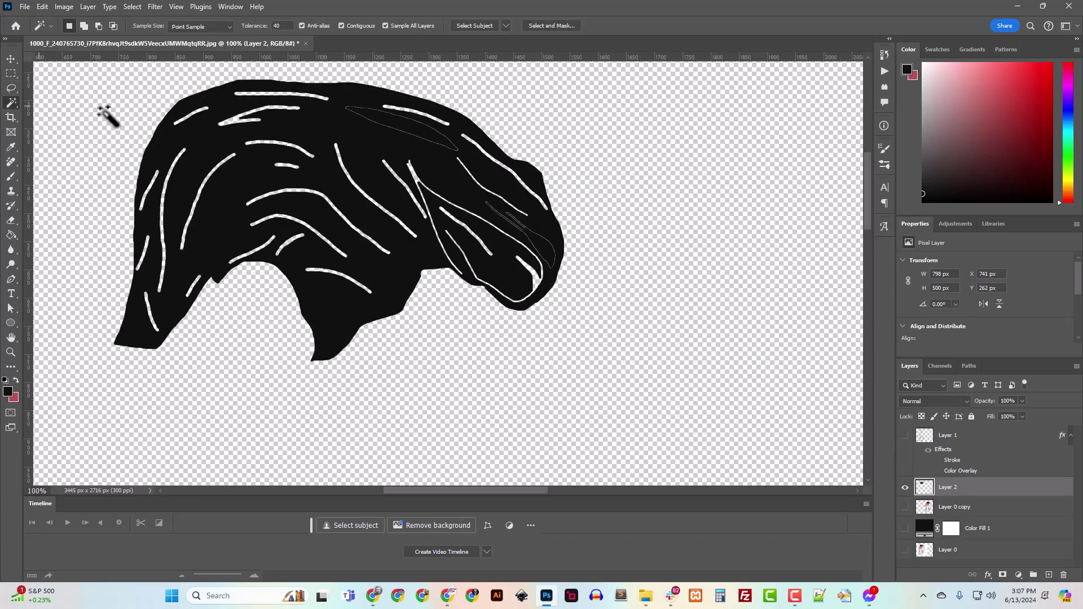
left_click(664, 156)
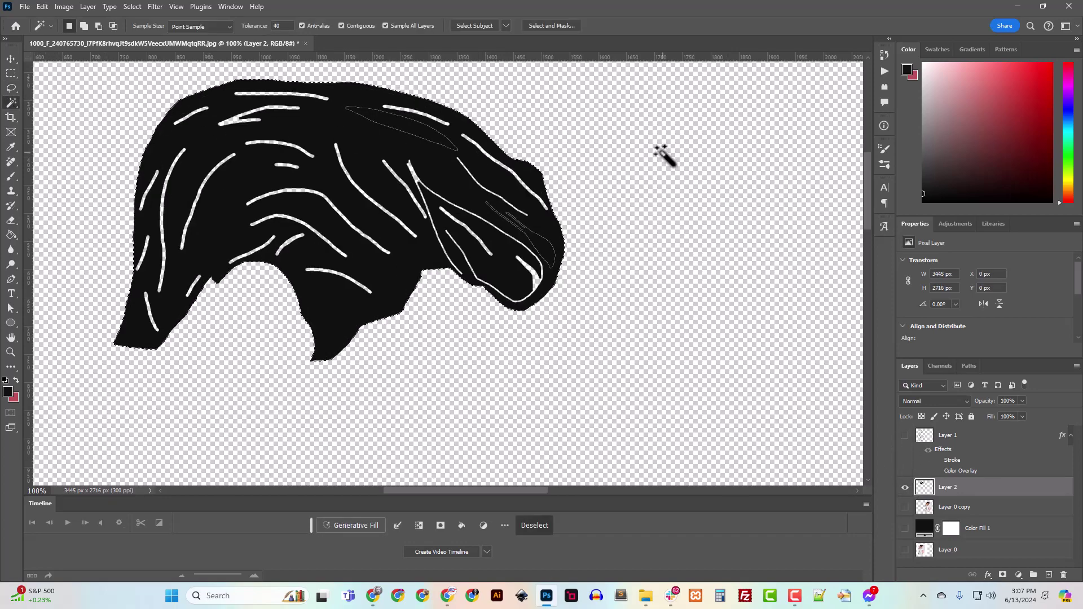
left_click(132, 6)
mouse_move(169, 179)
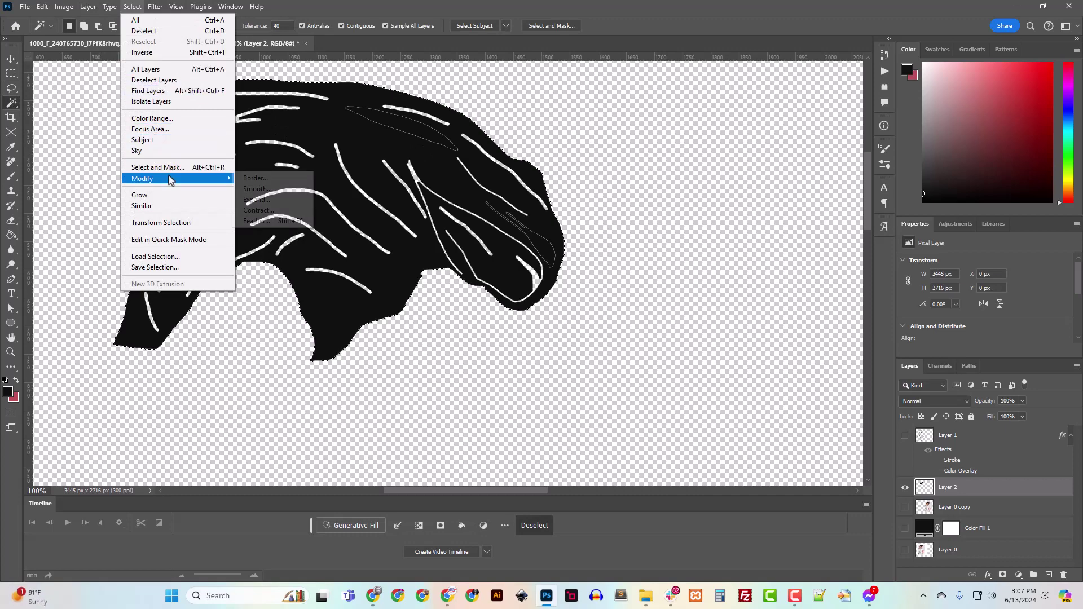
left_click(286, 201)
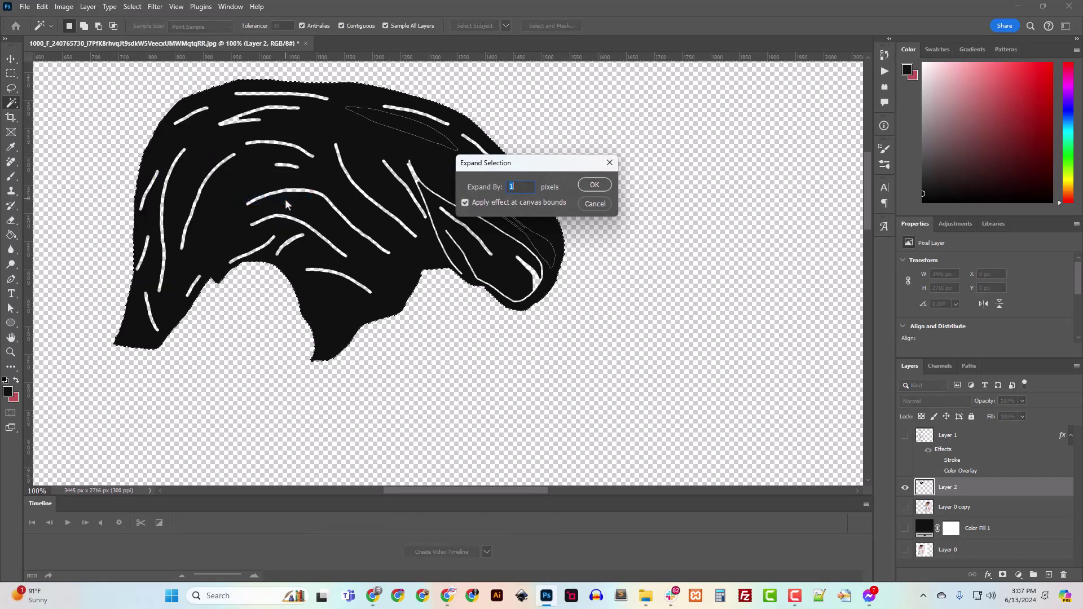
type("2")
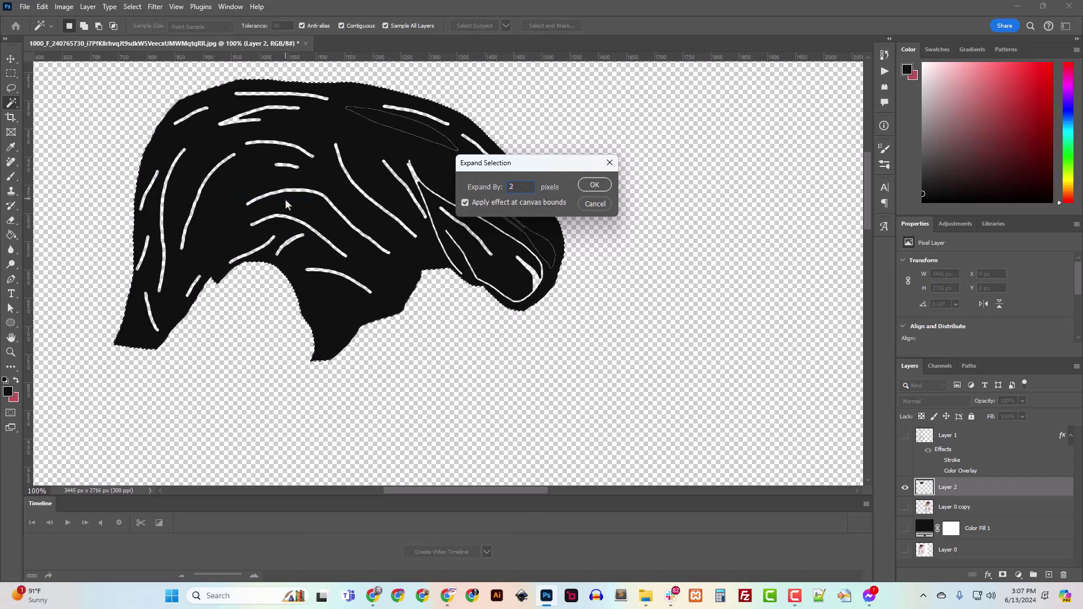
key("Return")
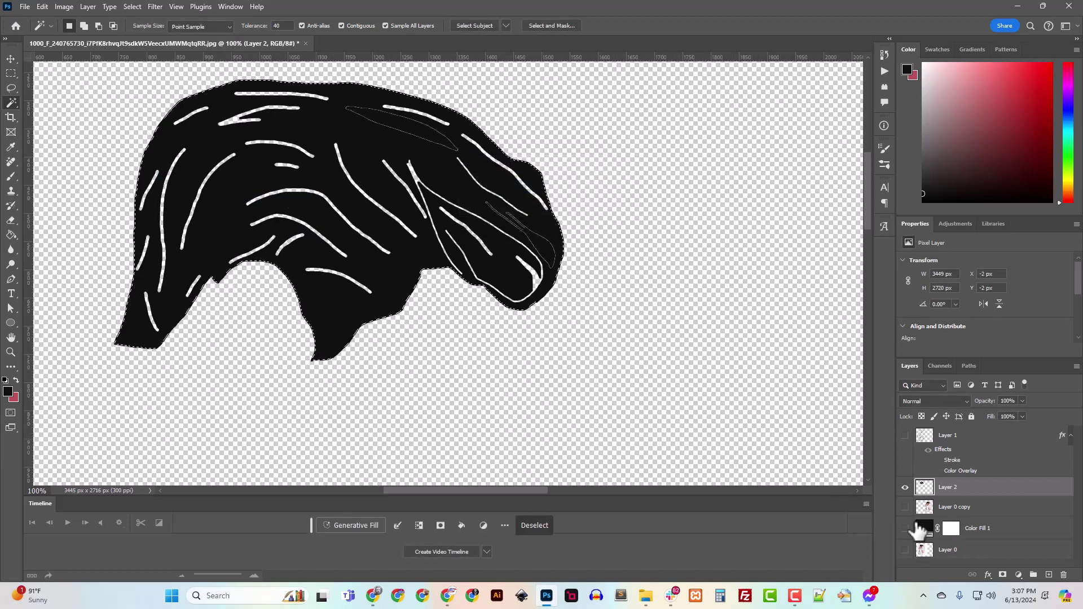
- Show the line art again, deselect, reselect the previous selection, and make Layer 1 active
left_click(905, 438)
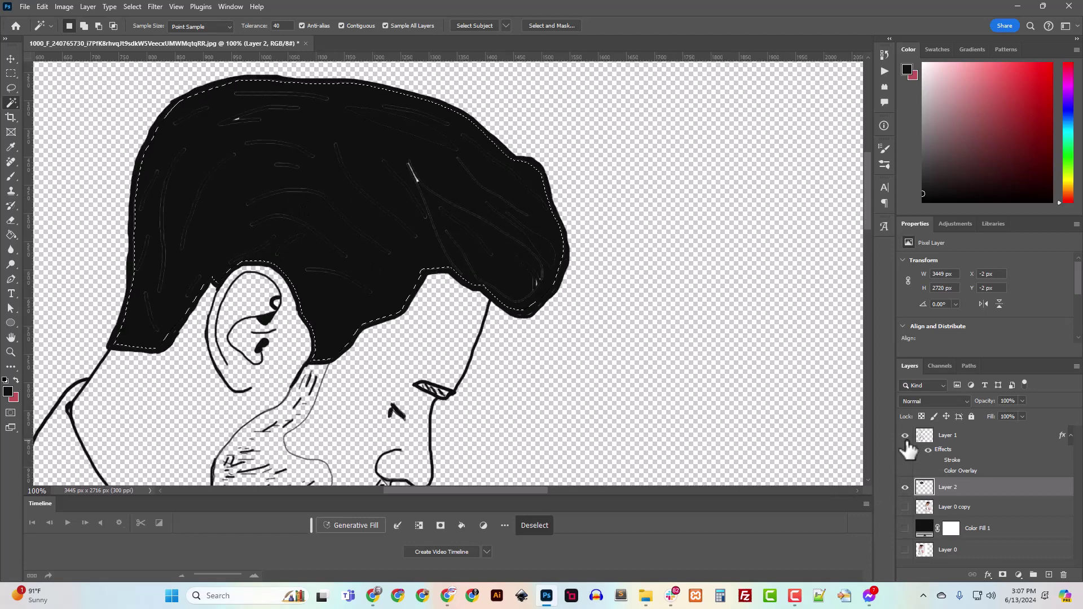
key("ctrl+d")
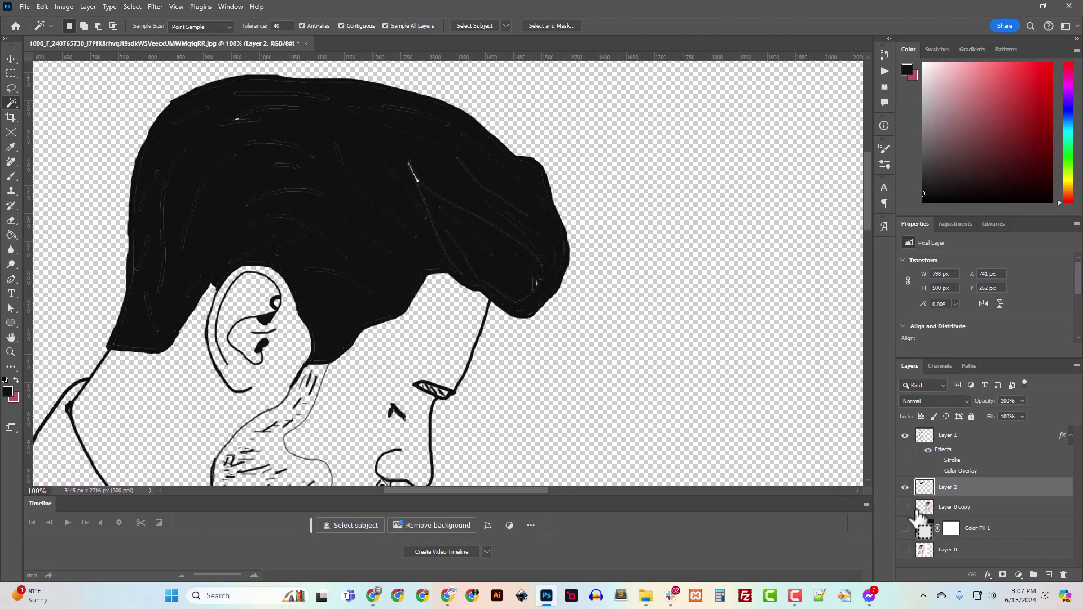
left_click(905, 489)
left_click(906, 489)
left_click(132, 7)
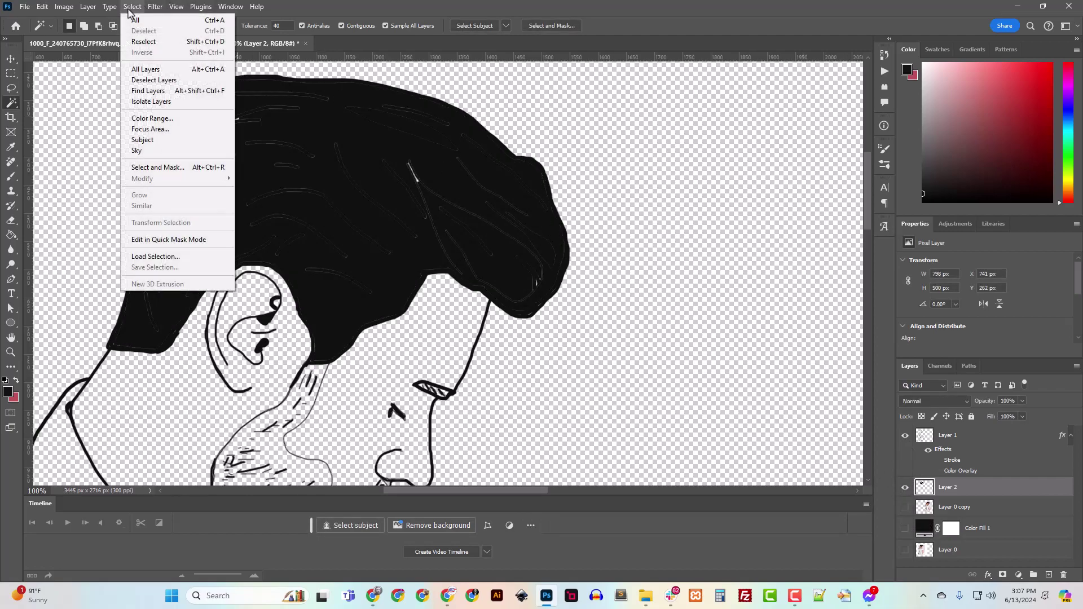
left_click(144, 42)
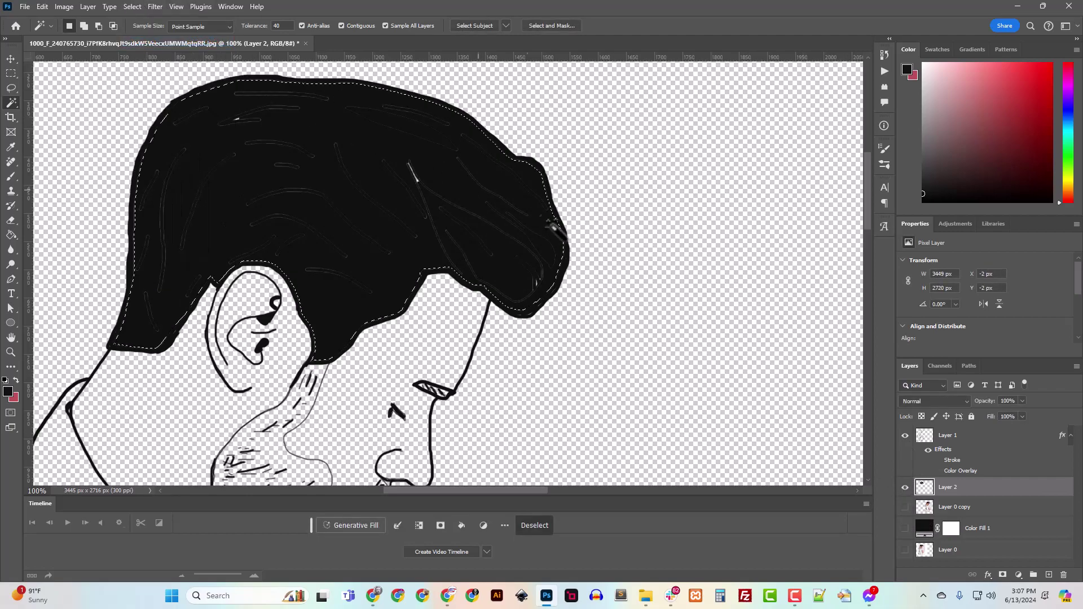
left_click(951, 439)
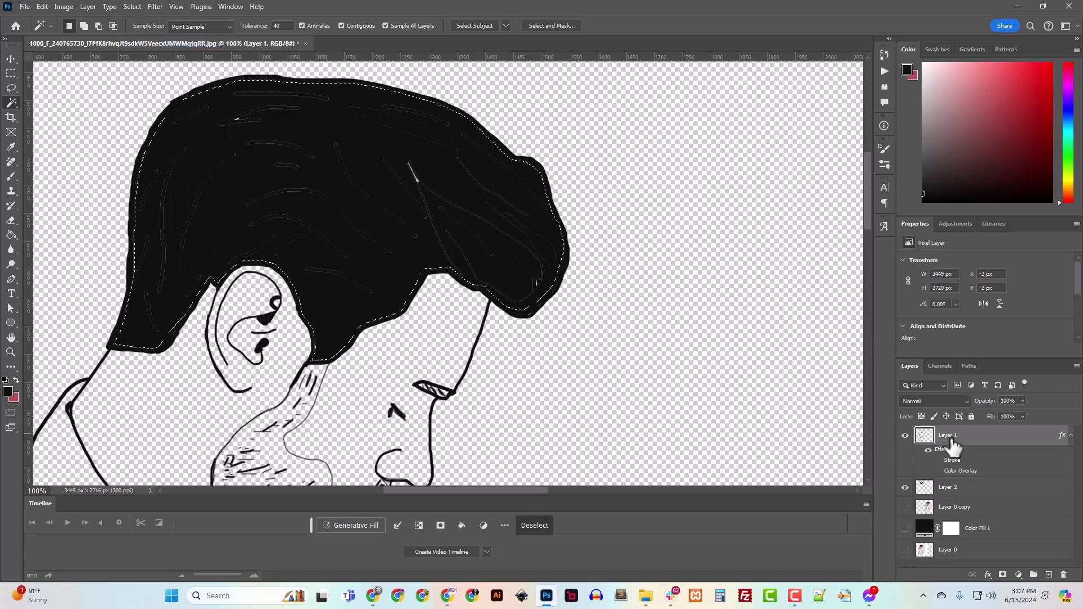
- Add a layer mask to Layer 1 that hides the line art inside the hair
left_click(1003, 575)
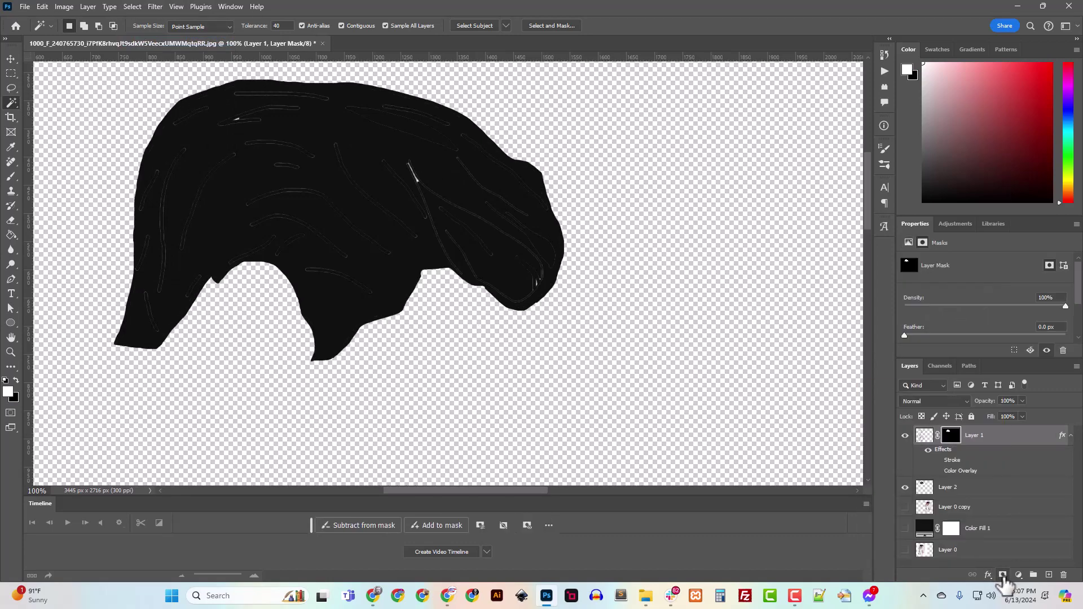
key("ctrl+z")
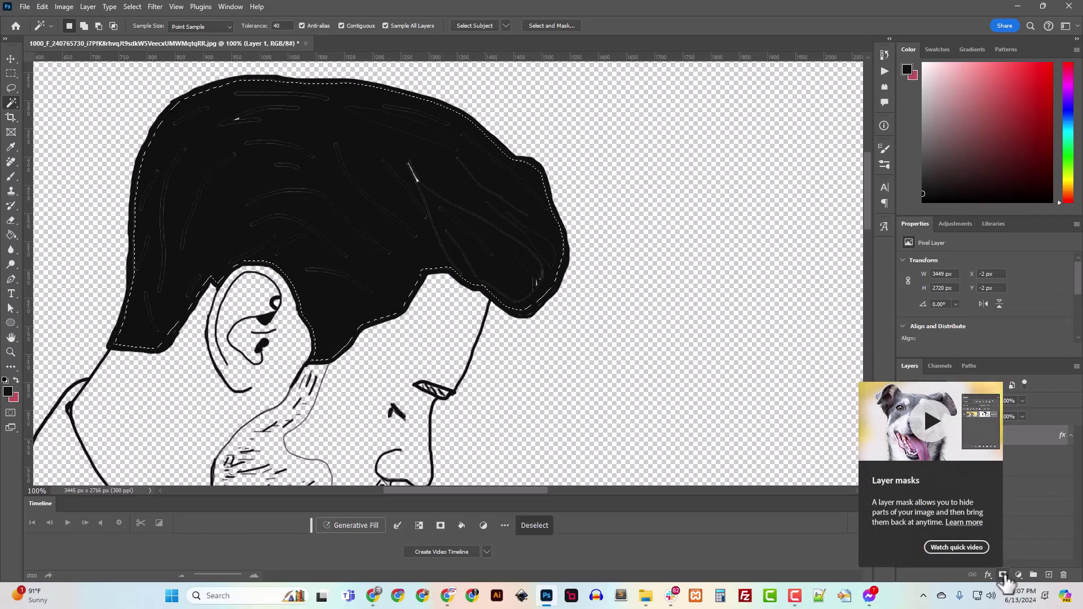
left_click(1003, 576)
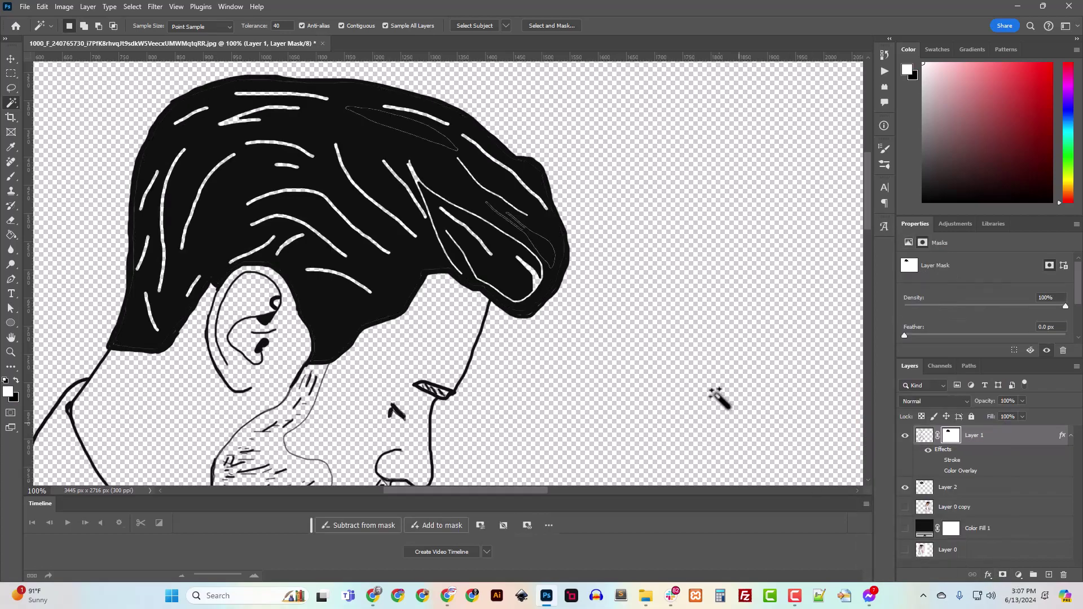
- Zoom out to 25% and re-enable Layer 1's Stroke and Color Overlay effects
scroll(564, 358, "down", 3)
key("ctrl+minus")
key("ctrl+minus")
key("ctrl+minus")
key("ctrl+minus")
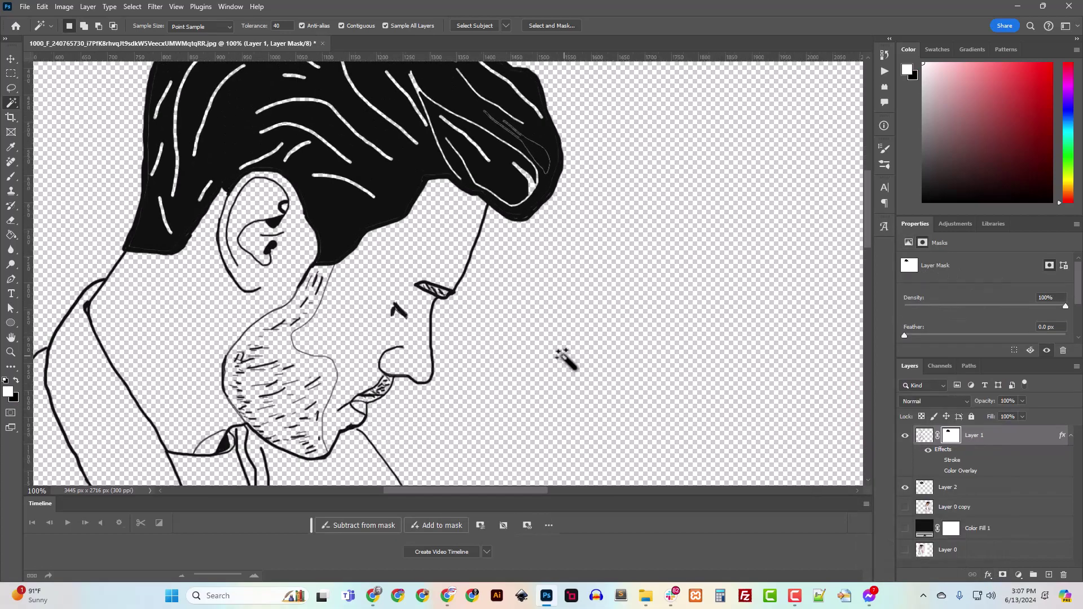
scroll(501, 348, "down", 1)
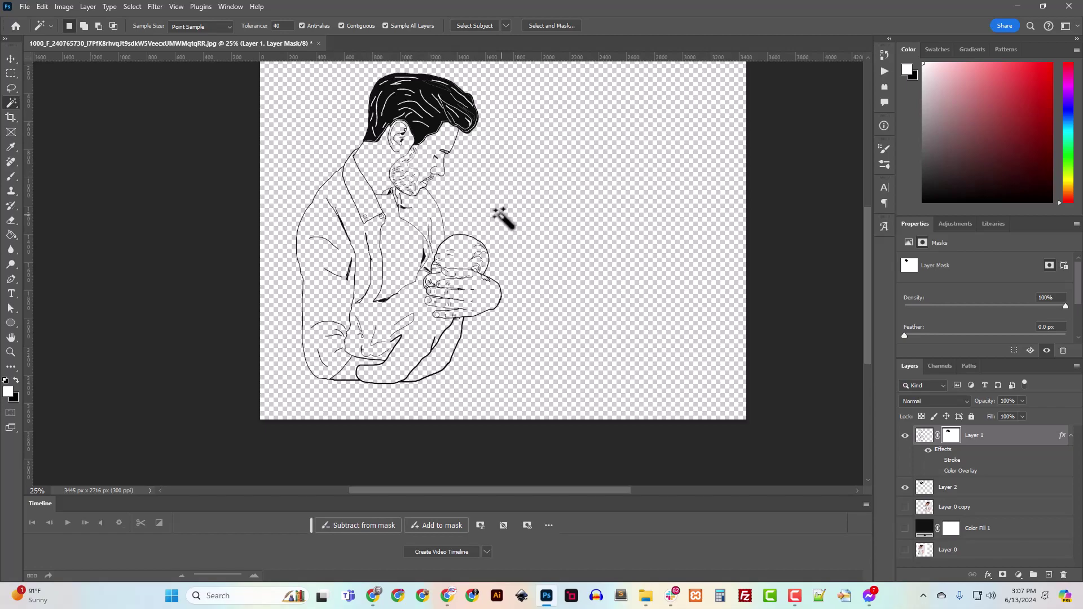
left_click(938, 460)
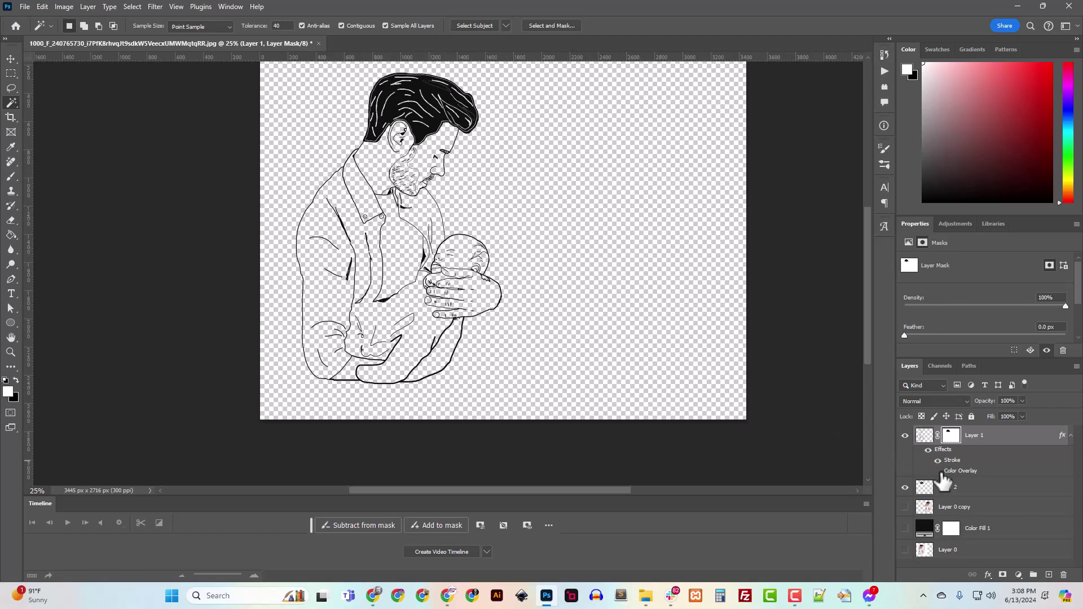
left_click(937, 471)
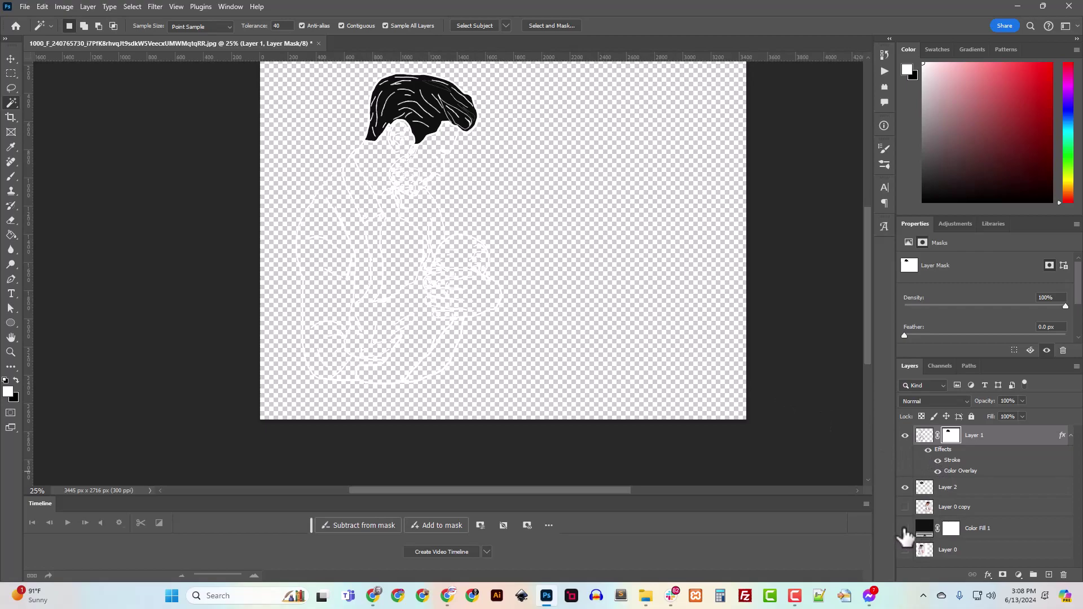
- Show the black Color Fill 1 background and give Layer 2's hair a white Color Overlay
left_click(905, 528)
right_click(947, 487)
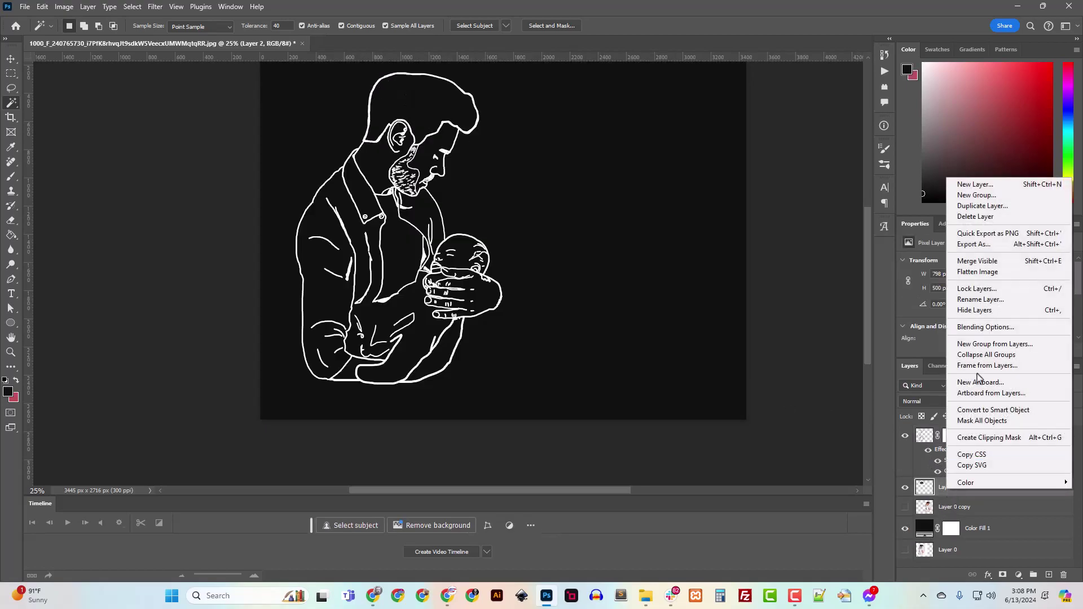
left_click(985, 327)
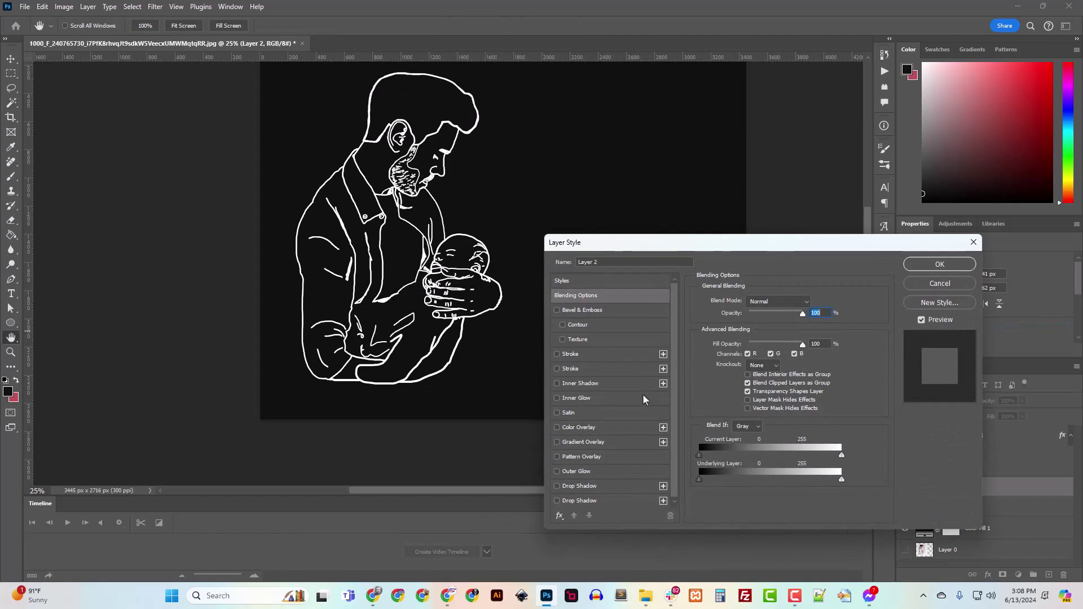
left_click(580, 427)
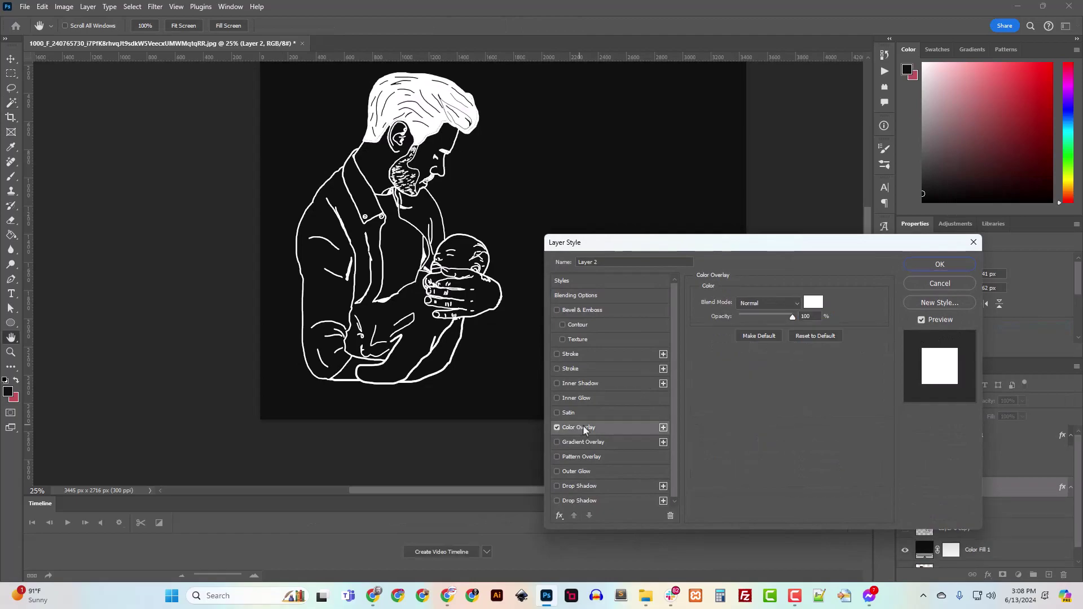
left_click(942, 264)
key("w")
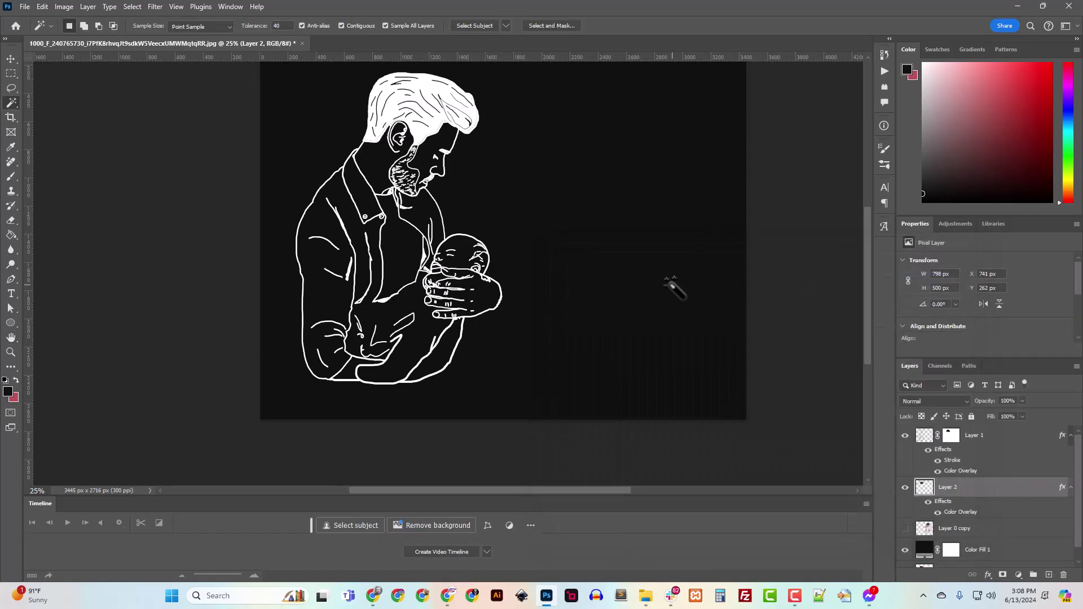